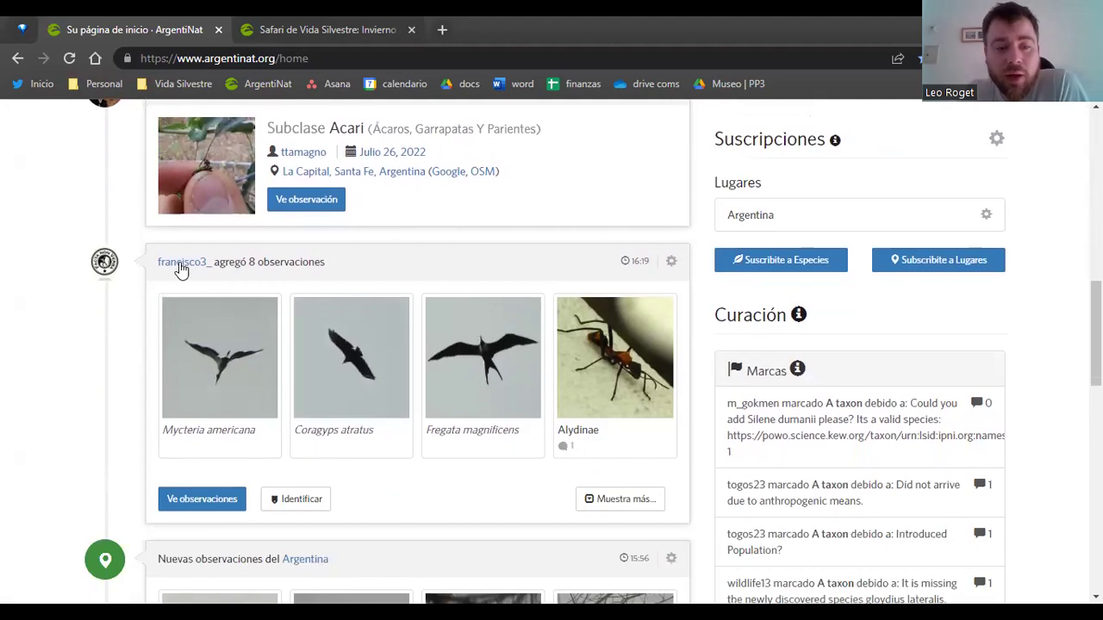
- Look through the recent observations in the home page's updates feed
{"action": "scroll", "coordinate": [276, 444], "scroll_direction": "down", "scroll_amount": 1}
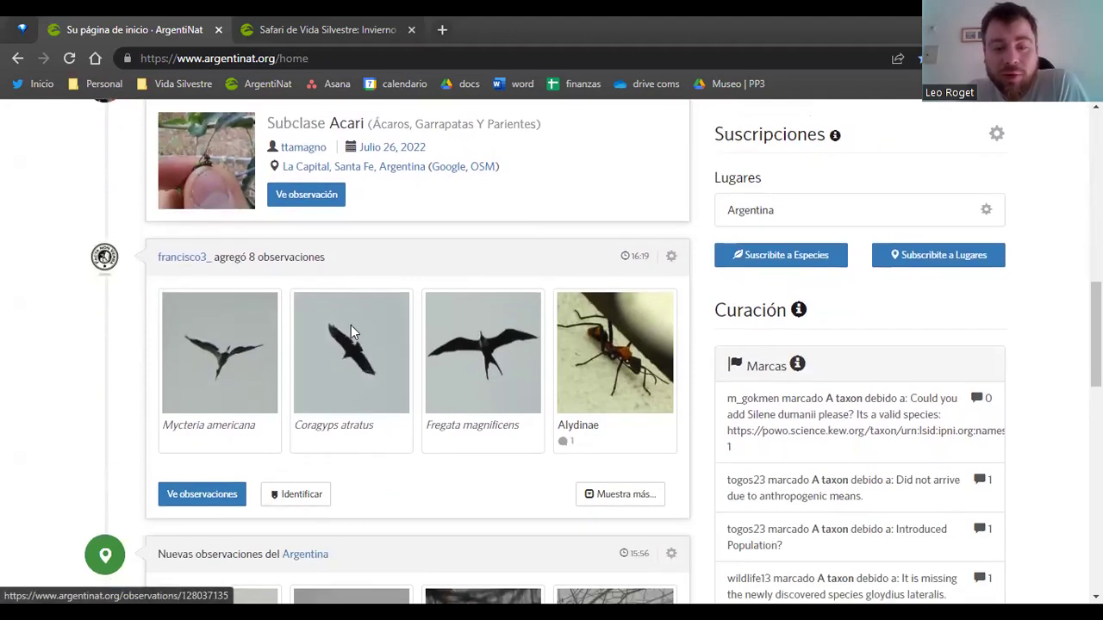
{"action": "scroll", "coordinate": [270, 431], "scroll_direction": "down", "scroll_amount": 5}
{"action": "scroll", "coordinate": [220, 379], "scroll_direction": "down", "scroll_amount": 2}
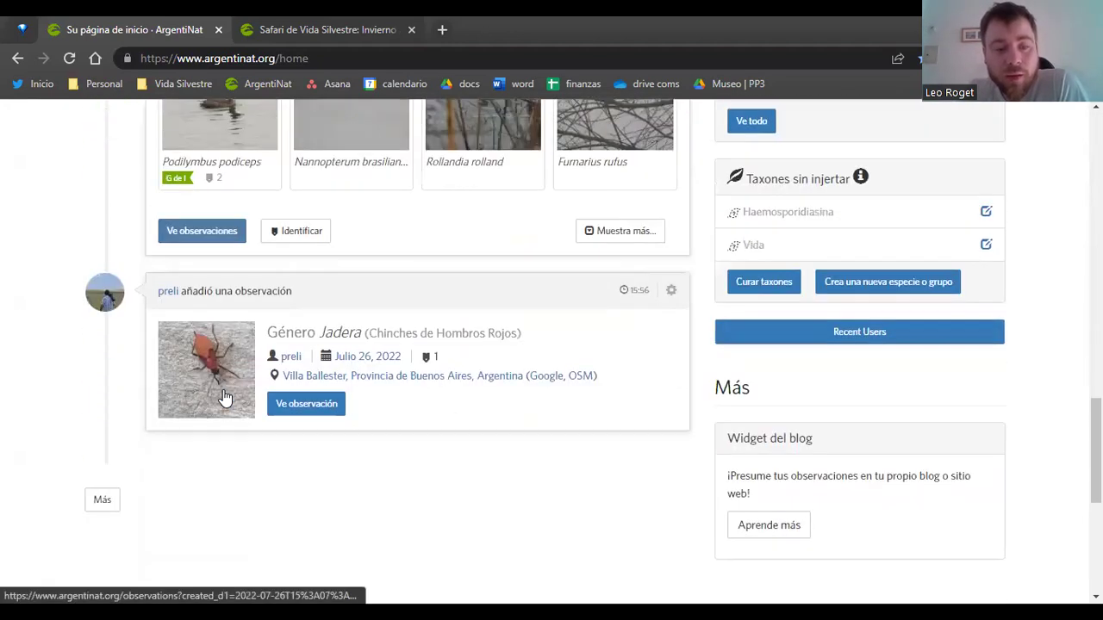
{"action": "scroll", "coordinate": [422, 318], "scroll_direction": "up", "scroll_amount": 9}
{"action": "scroll", "coordinate": [423, 317], "scroll_direction": "up", "scroll_amount": 10}
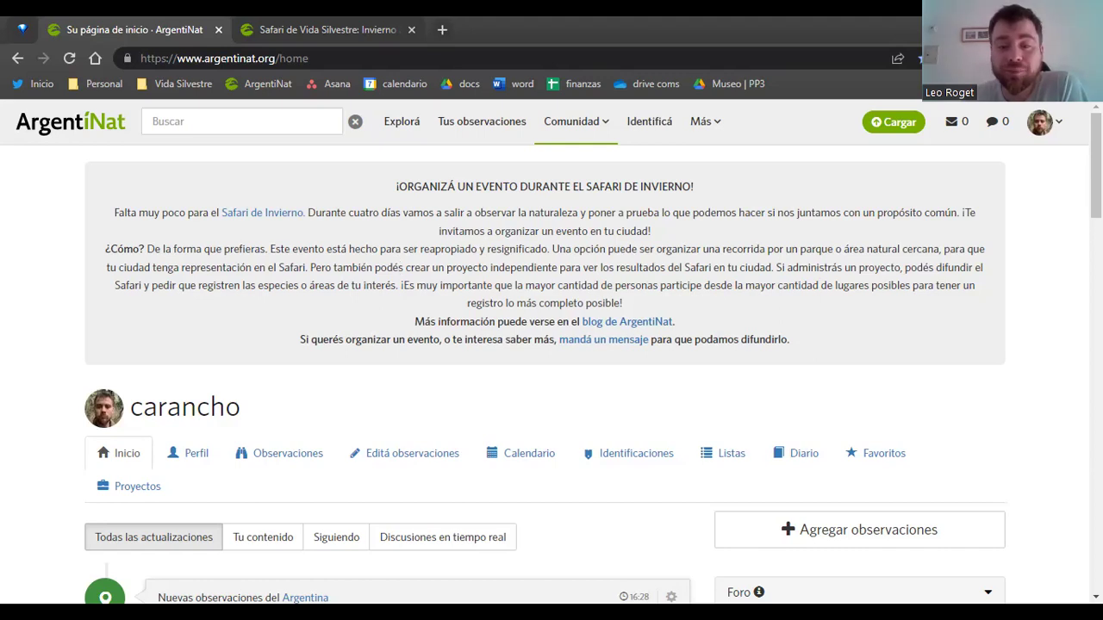
- Start adding observations and choose photo IMG_1825 from the 2019 - 02 - Rosario folder
{"action": "left_click", "coordinate": [888, 130]}
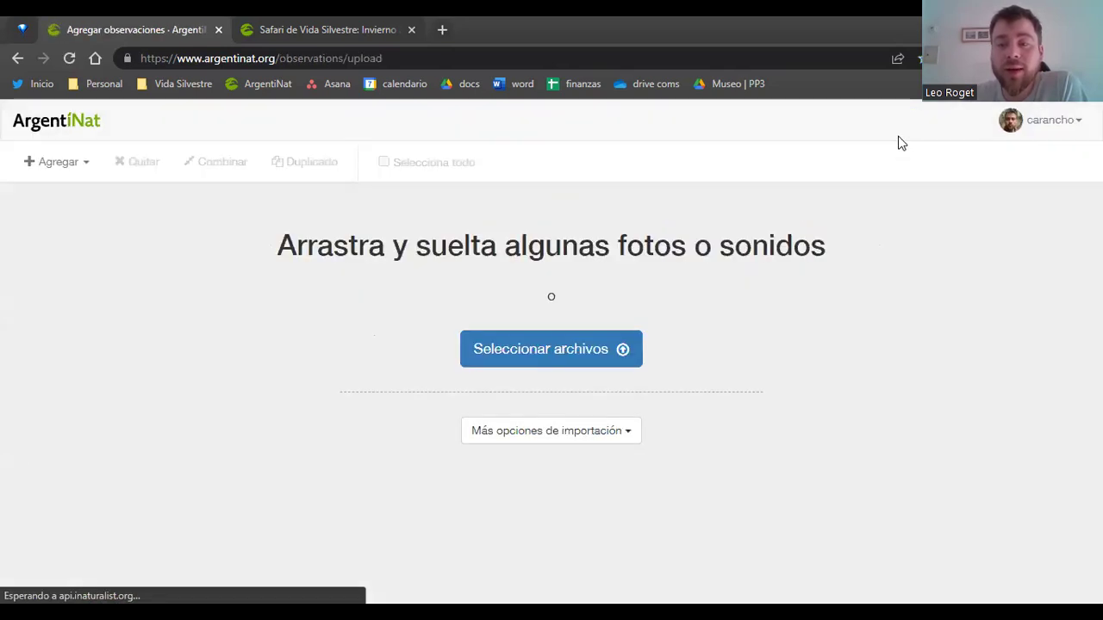
{"action": "left_click", "coordinate": [527, 353]}
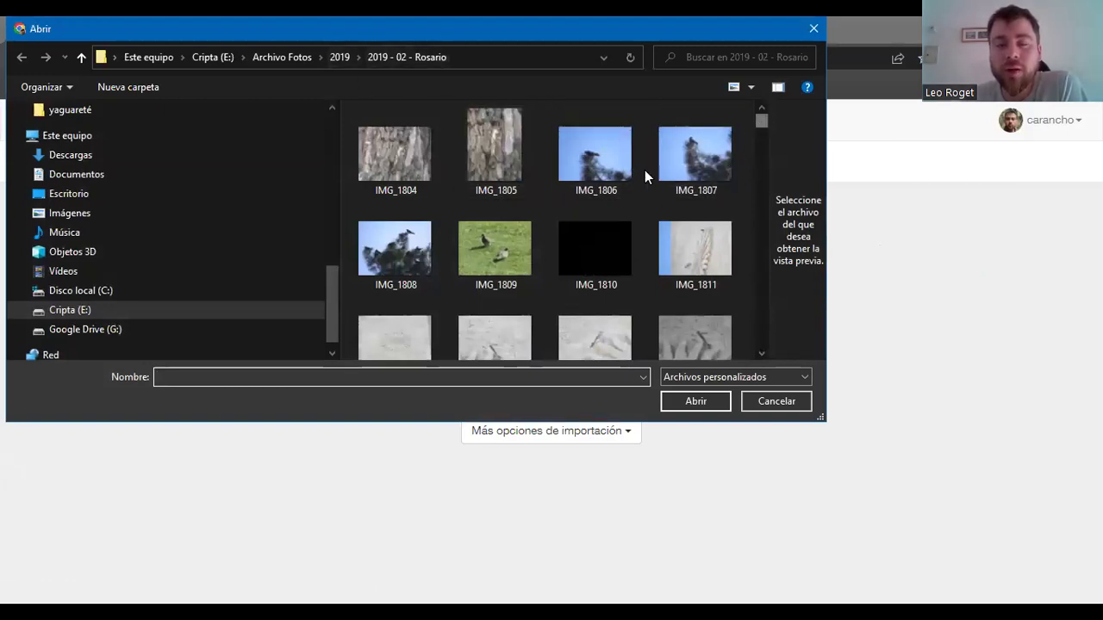
{"action": "scroll", "coordinate": [761, 117], "scroll_direction": "down", "scroll_amount": 3}
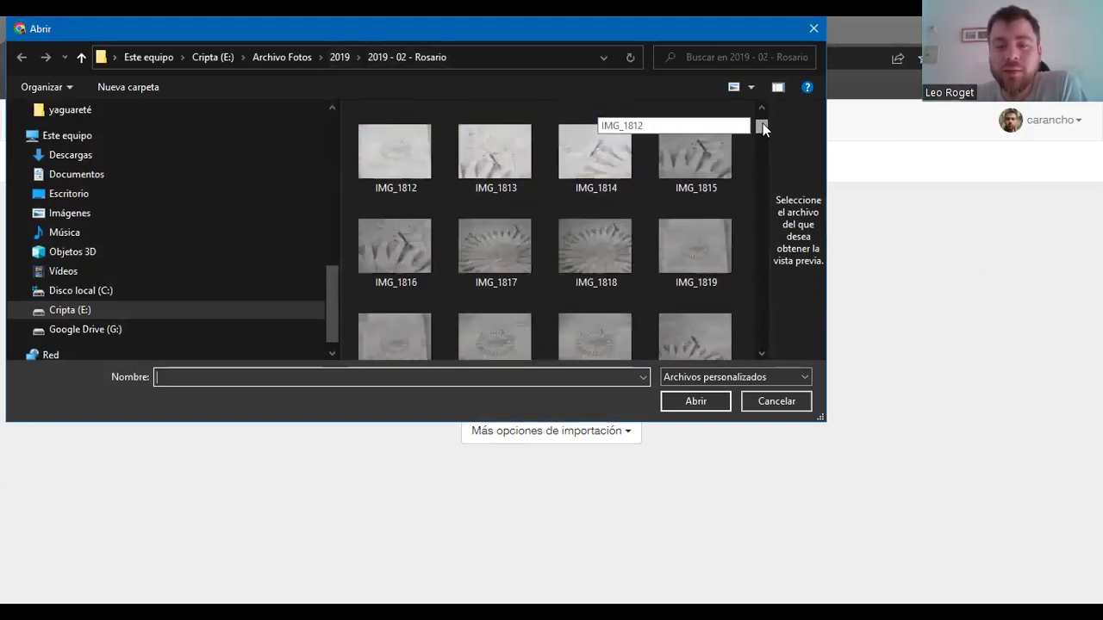
{"action": "scroll", "coordinate": [694, 233], "scroll_direction": "down", "scroll_amount": 2}
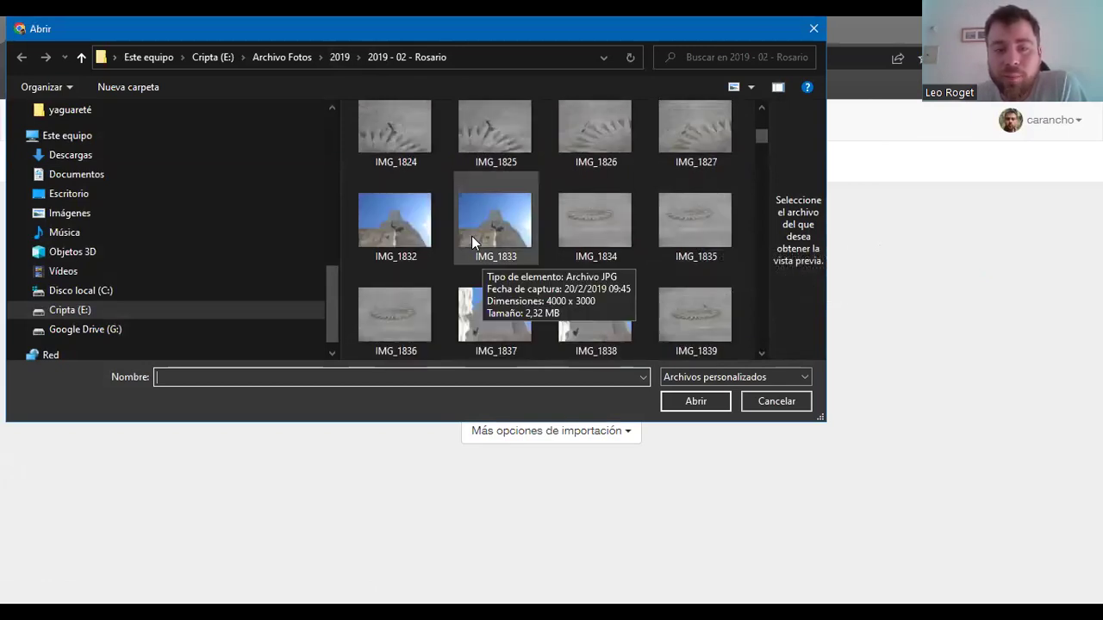
{"action": "scroll", "coordinate": [483, 245], "scroll_direction": "down", "scroll_amount": 2}
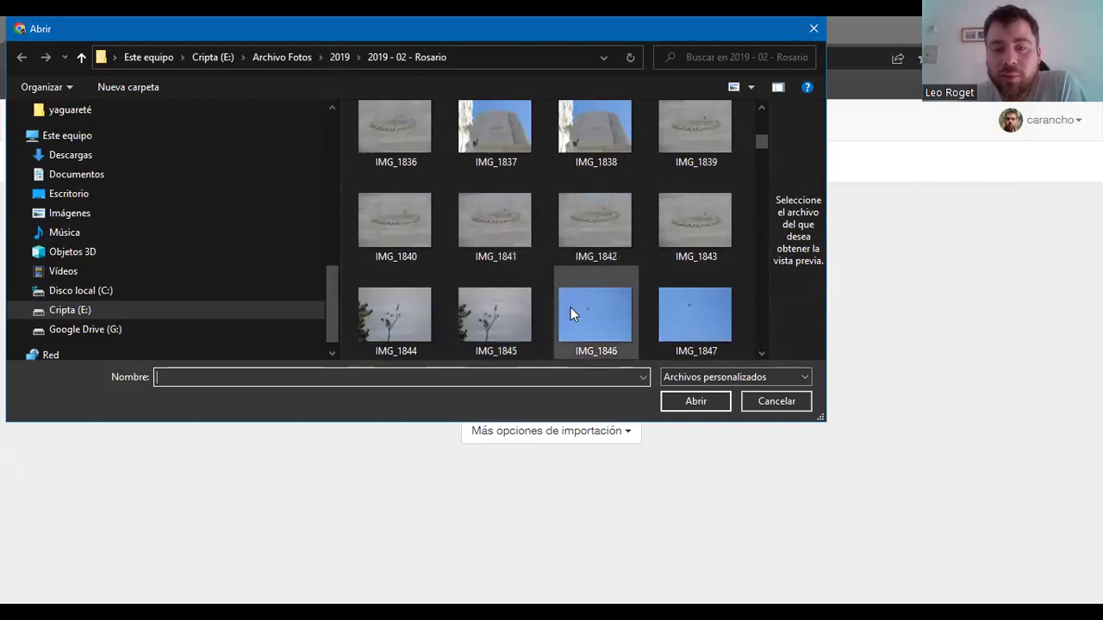
{"action": "scroll", "coordinate": [594, 301], "scroll_direction": "up", "scroll_amount": 2}
{"action": "scroll", "coordinate": [539, 267], "scroll_direction": "up", "scroll_amount": 2}
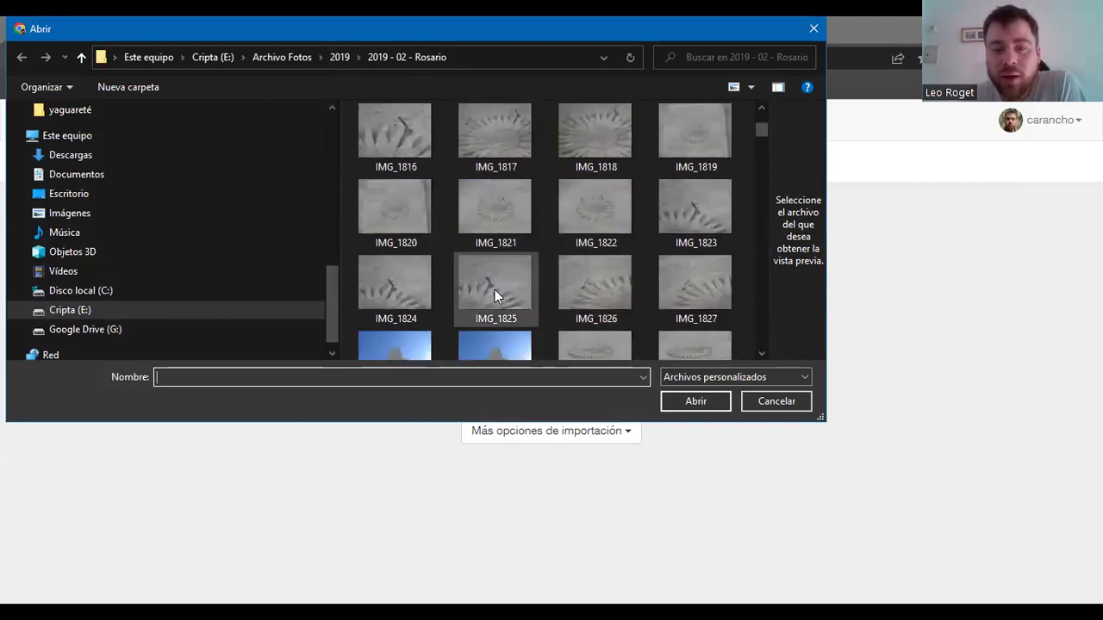
{"action": "left_click", "coordinate": [495, 293]}
- Add photo IMG_1890 to the file selection and load both photos as new observations
{"action": "left_click", "coordinate": [761, 353]}
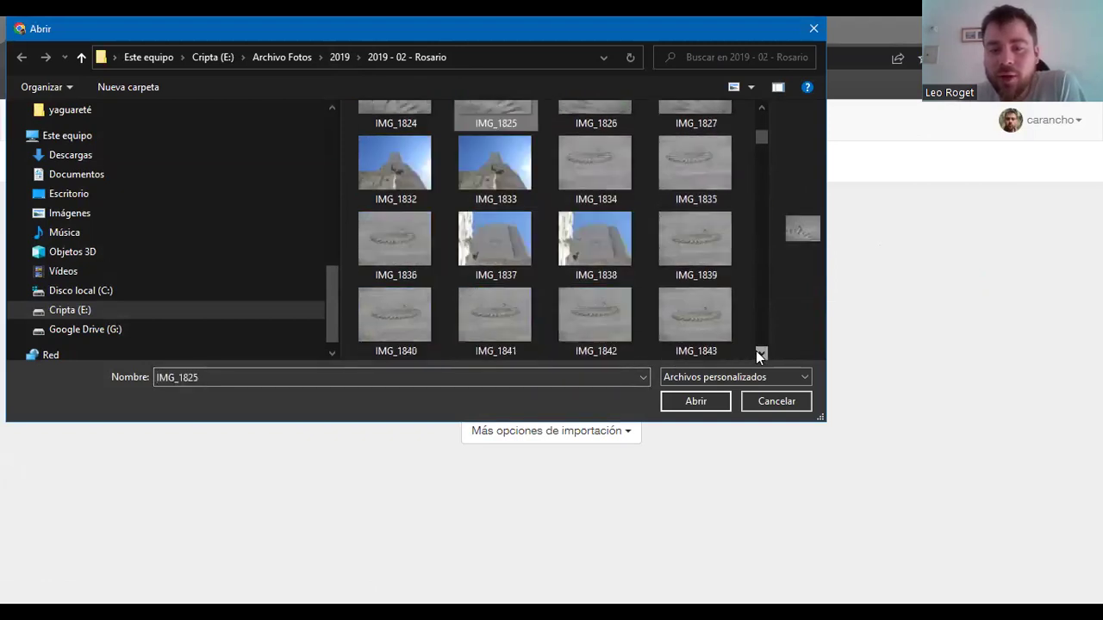
{"action": "scroll", "coordinate": [758, 354], "scroll_direction": "down", "scroll_amount": 5}
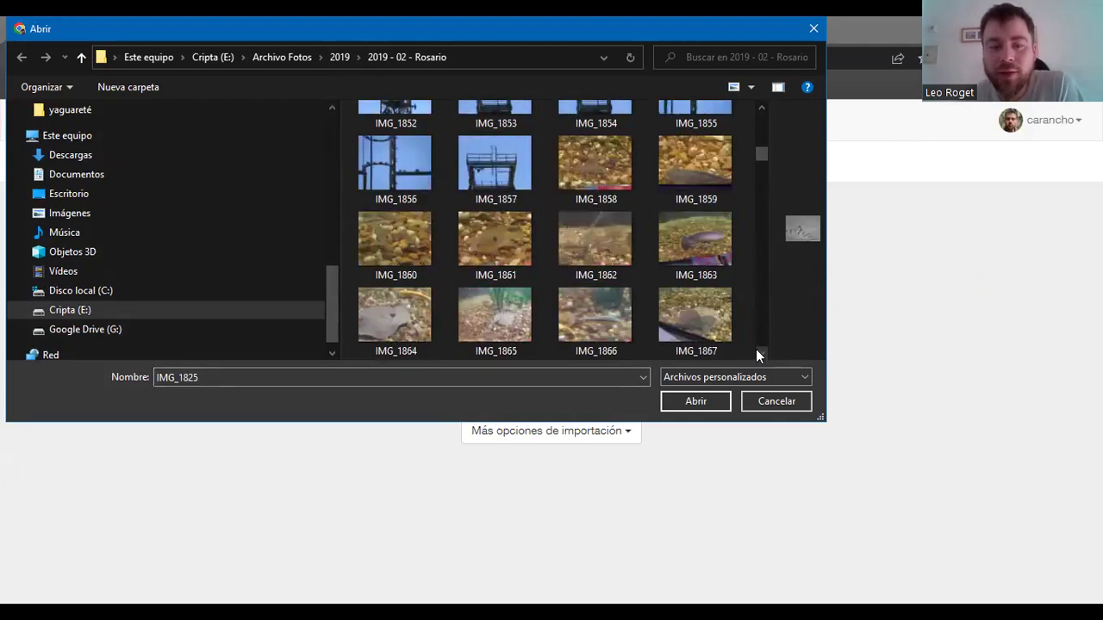
{"action": "scroll", "coordinate": [757, 353], "scroll_direction": "down", "scroll_amount": 5}
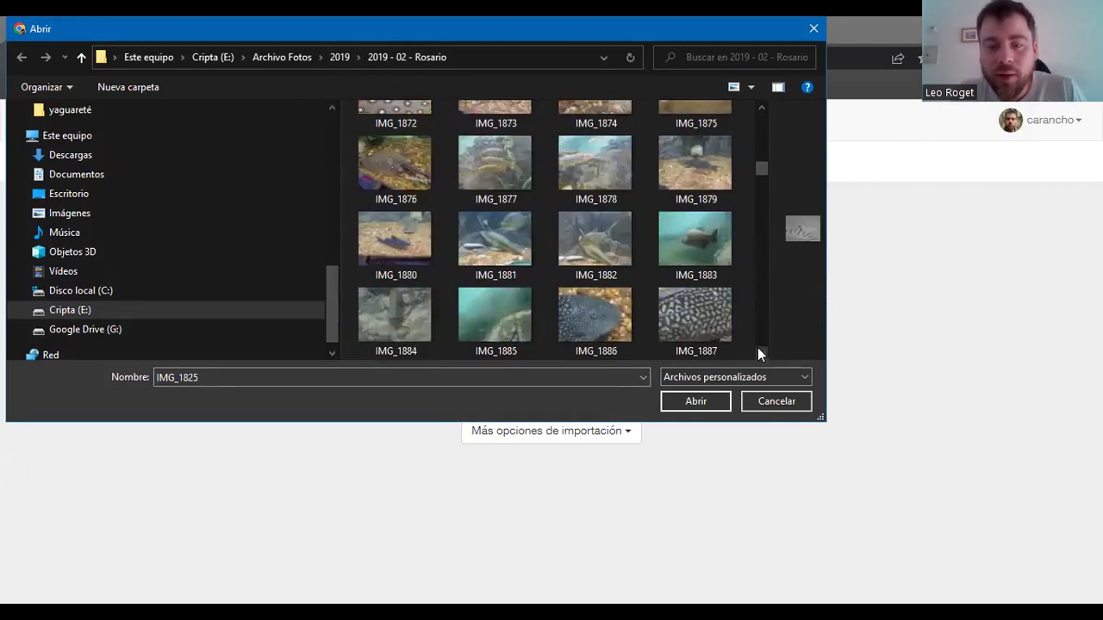
{"action": "scroll", "coordinate": [721, 274], "scroll_direction": "down", "scroll_amount": 2}
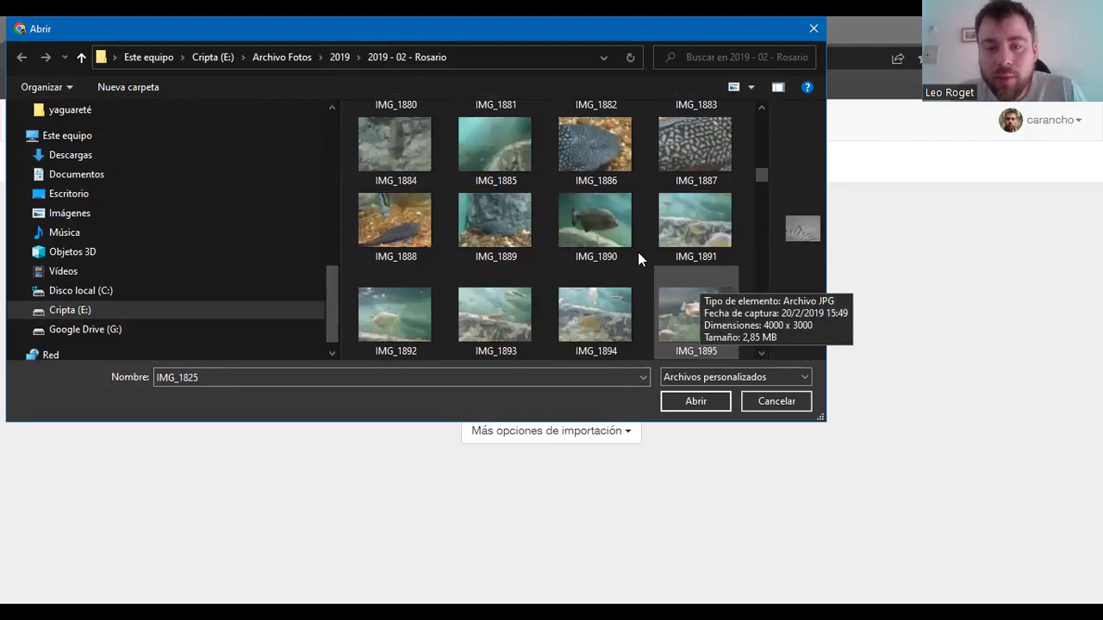
{"action": "left_click", "coordinate": [610, 231], "text": "ctrl"}
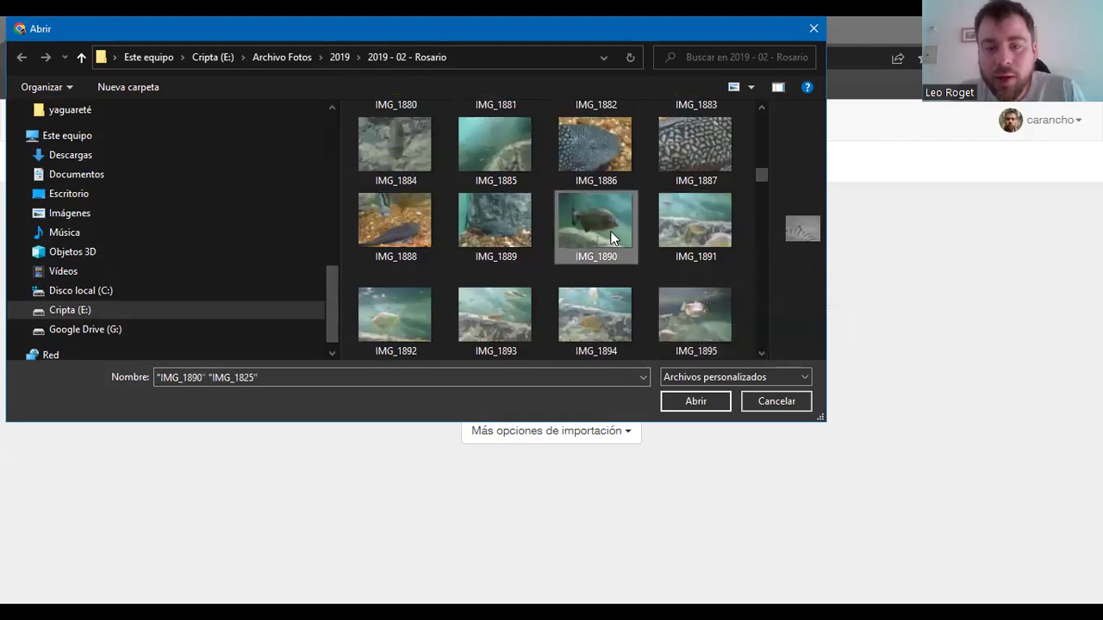
{"action": "left_click", "coordinate": [693, 403]}
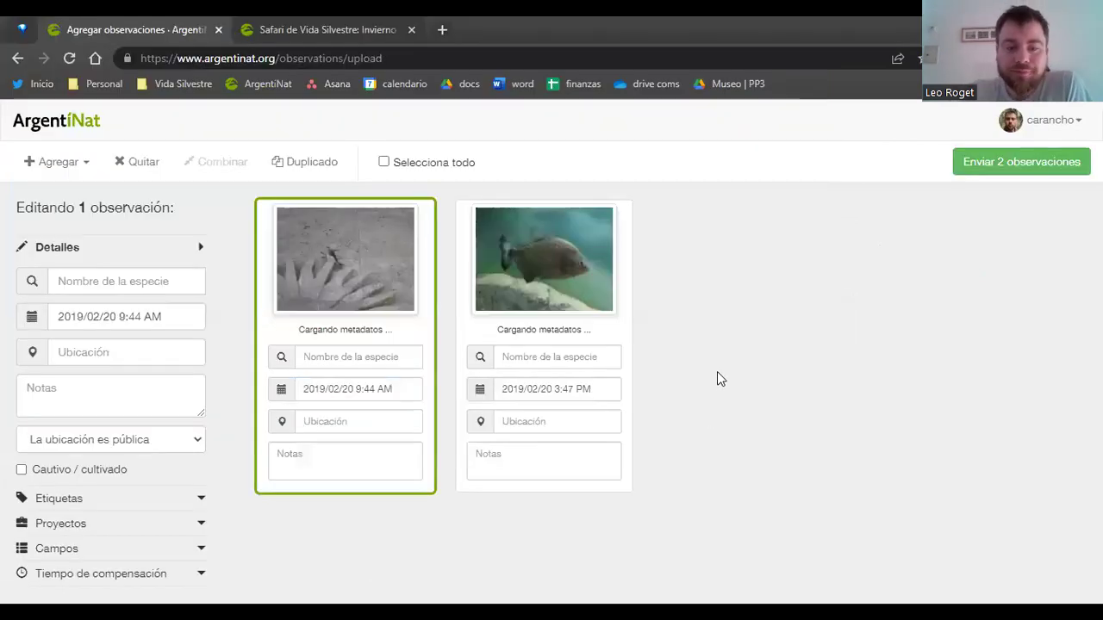
- Examine the bird and fish photos enlarged, and view the shared editing details with both observations selected
{"action": "left_click", "coordinate": [401, 298]}
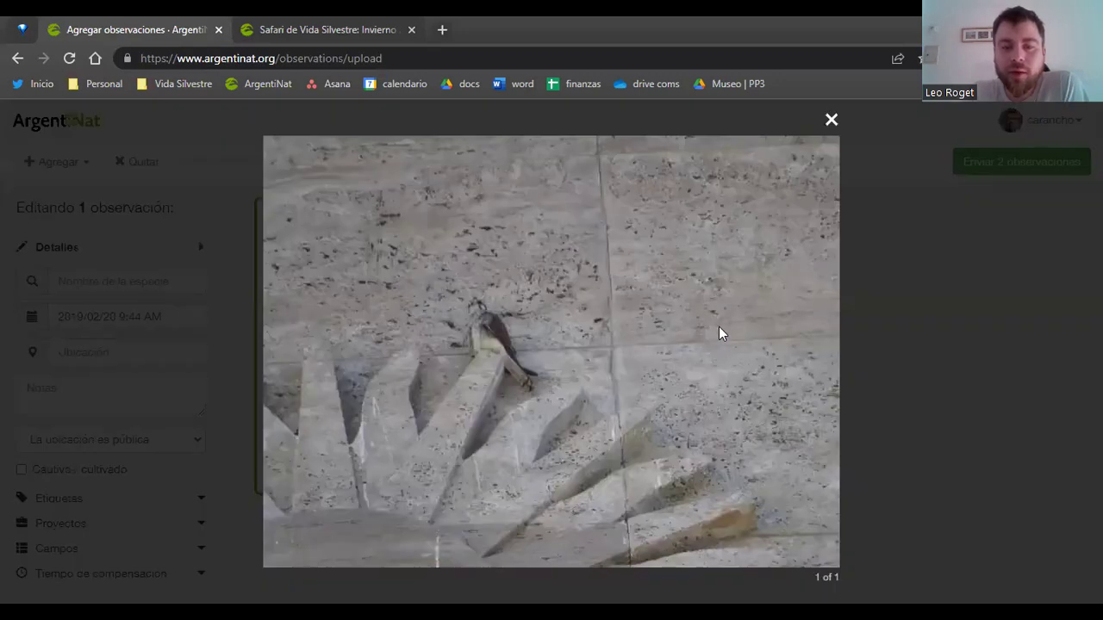
{"action": "left_click", "coordinate": [919, 319]}
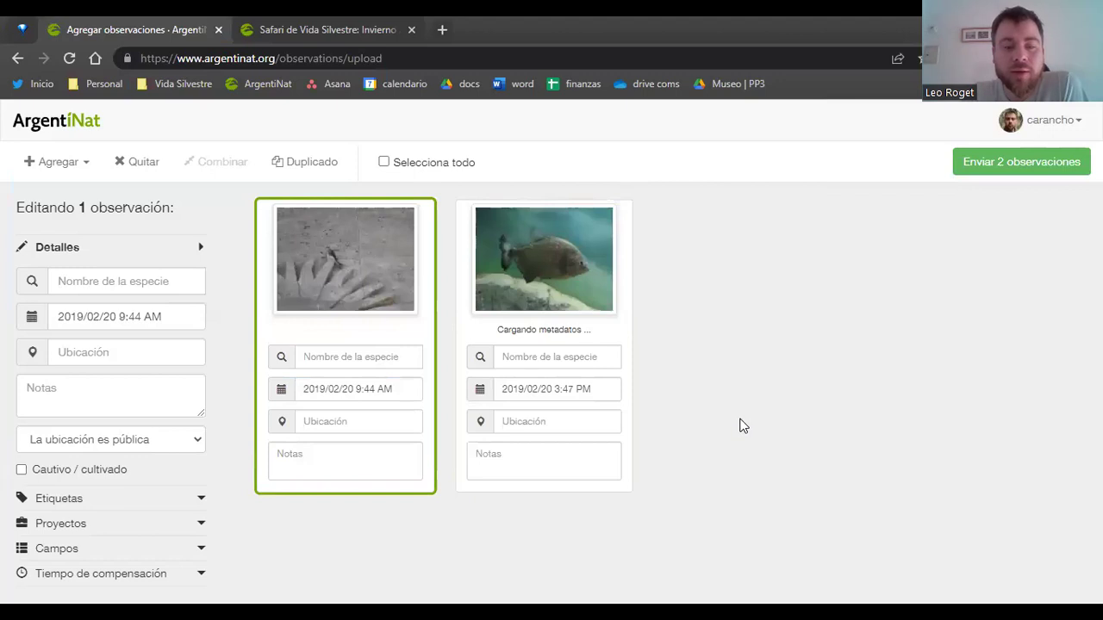
{"action": "left_click", "coordinate": [545, 257]}
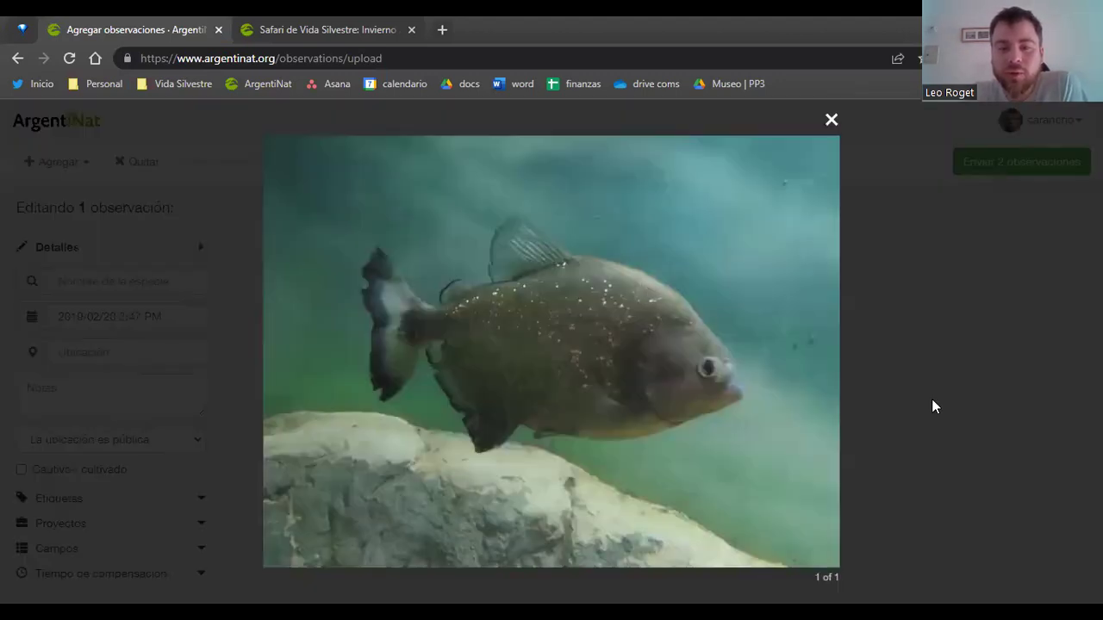
{"action": "left_click", "coordinate": [932, 399]}
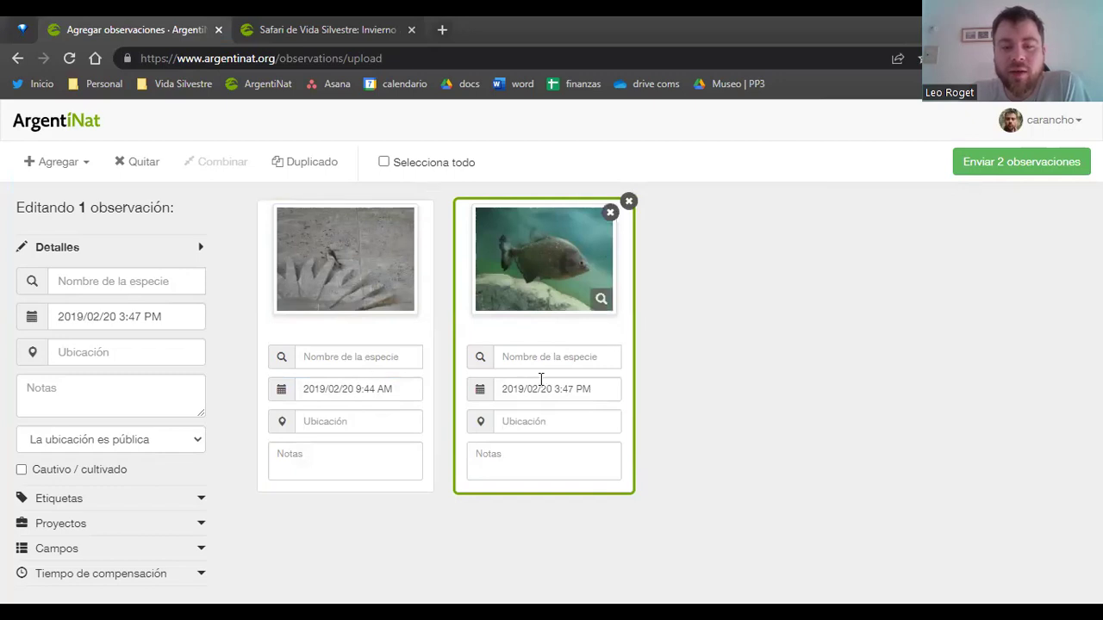
{"action": "left_click_drag", "start_coordinate": [688, 440], "coordinate": [530, 391]}
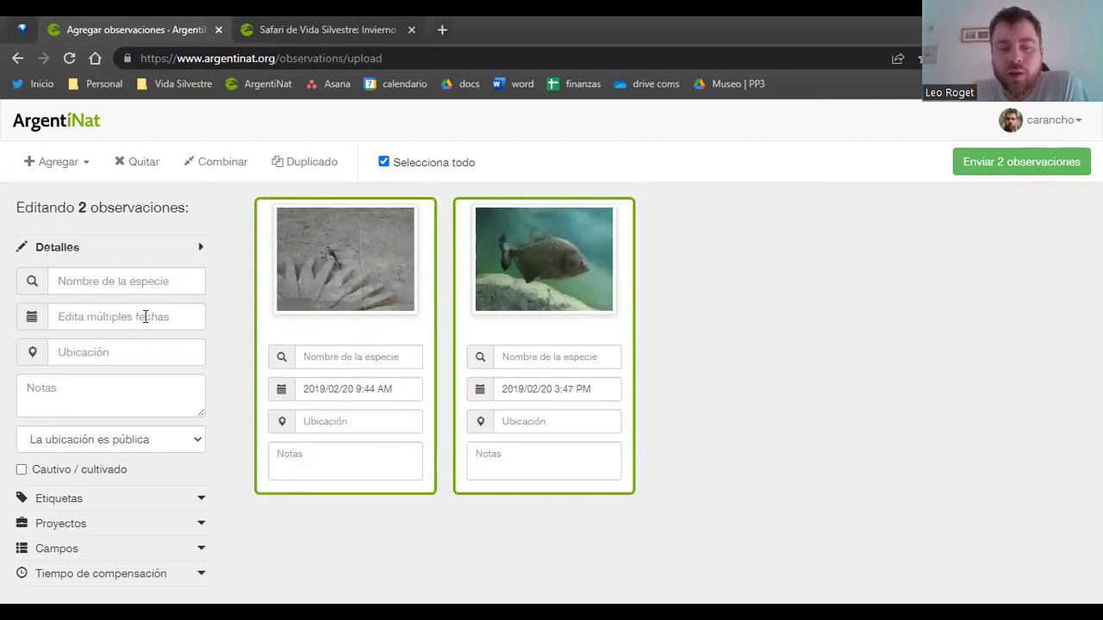
{"action": "left_click", "coordinate": [659, 436]}
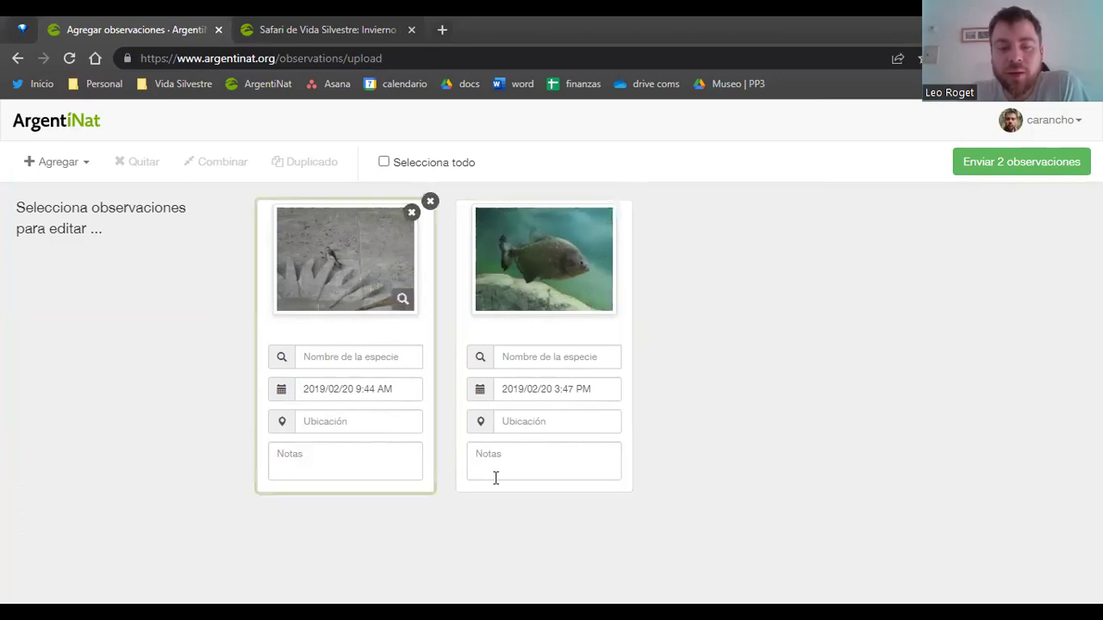
- Examine the species suggestions for the bird observation and compare them with its enlarged photo
{"action": "left_click", "coordinate": [347, 357]}
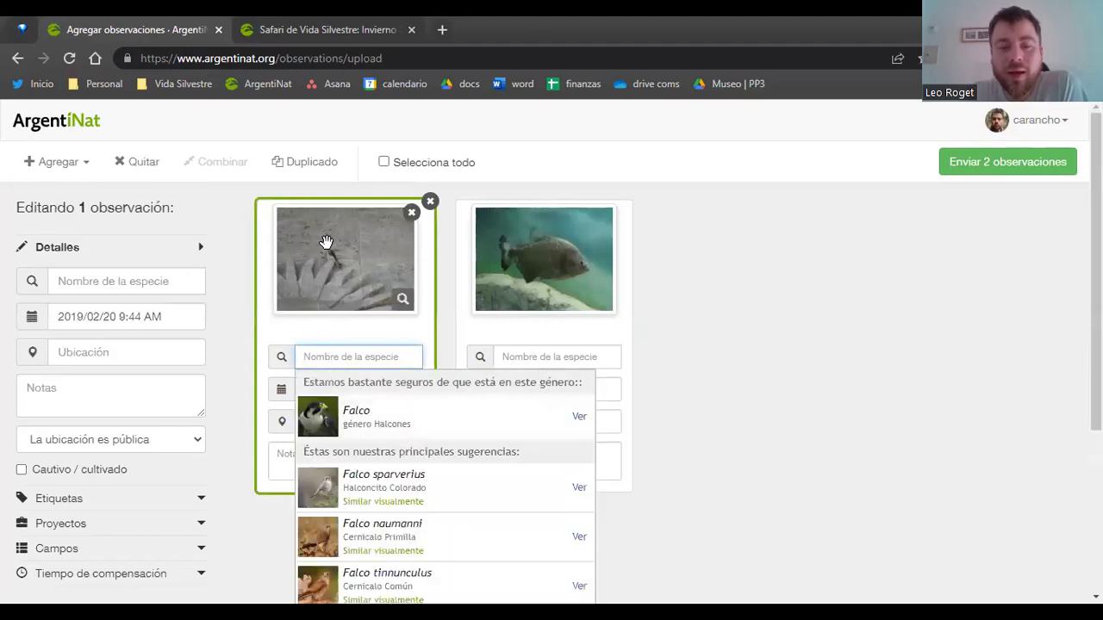
{"action": "left_click", "coordinate": [356, 264]}
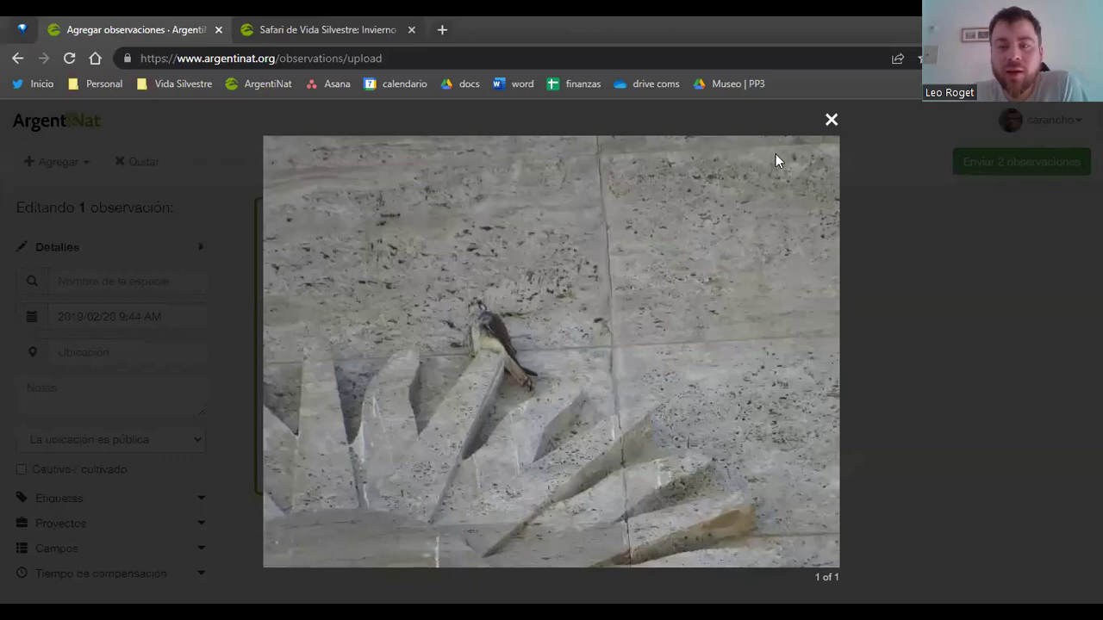
{"action": "left_click", "coordinate": [832, 119]}
{"action": "left_click", "coordinate": [346, 359]}
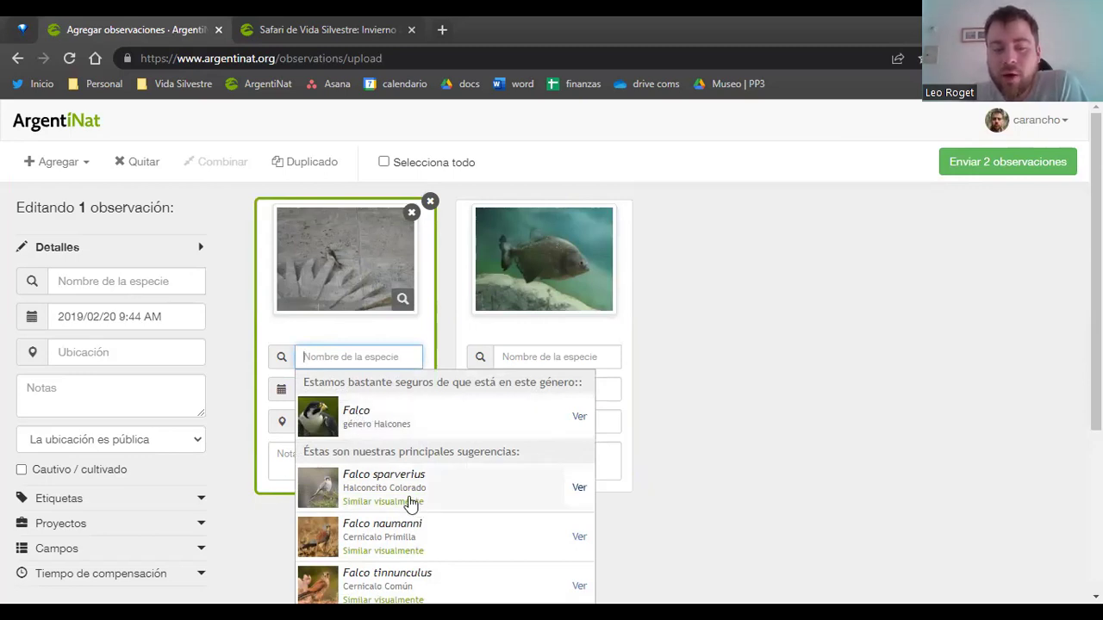
{"action": "scroll", "coordinate": [410, 505], "scroll_direction": "down", "scroll_amount": 4}
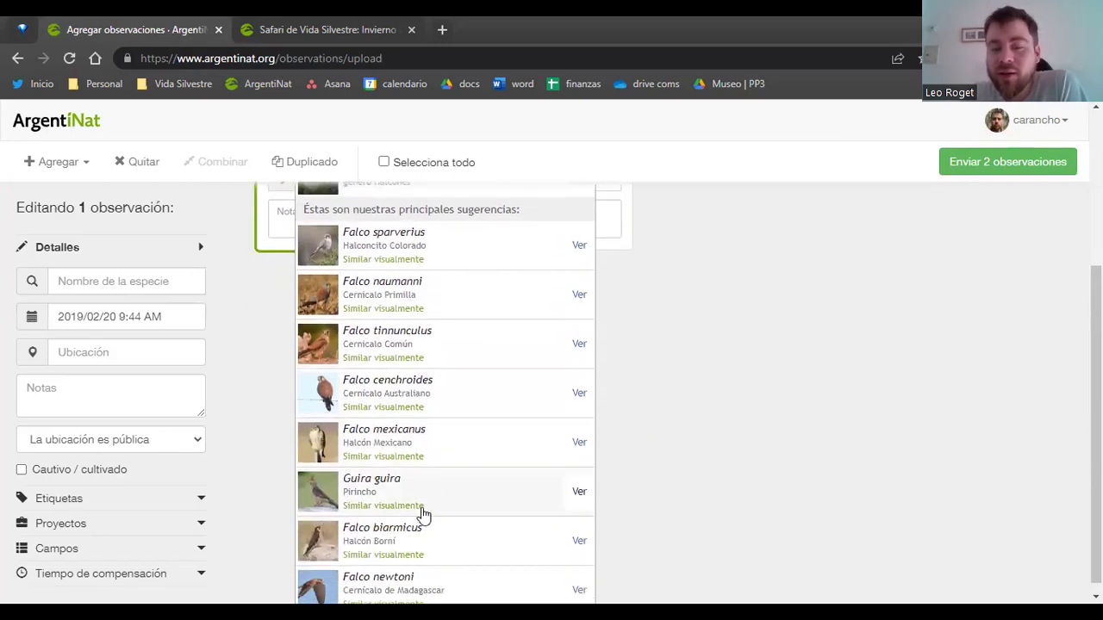
{"action": "scroll", "coordinate": [465, 500], "scroll_direction": "up", "scroll_amount": 3}
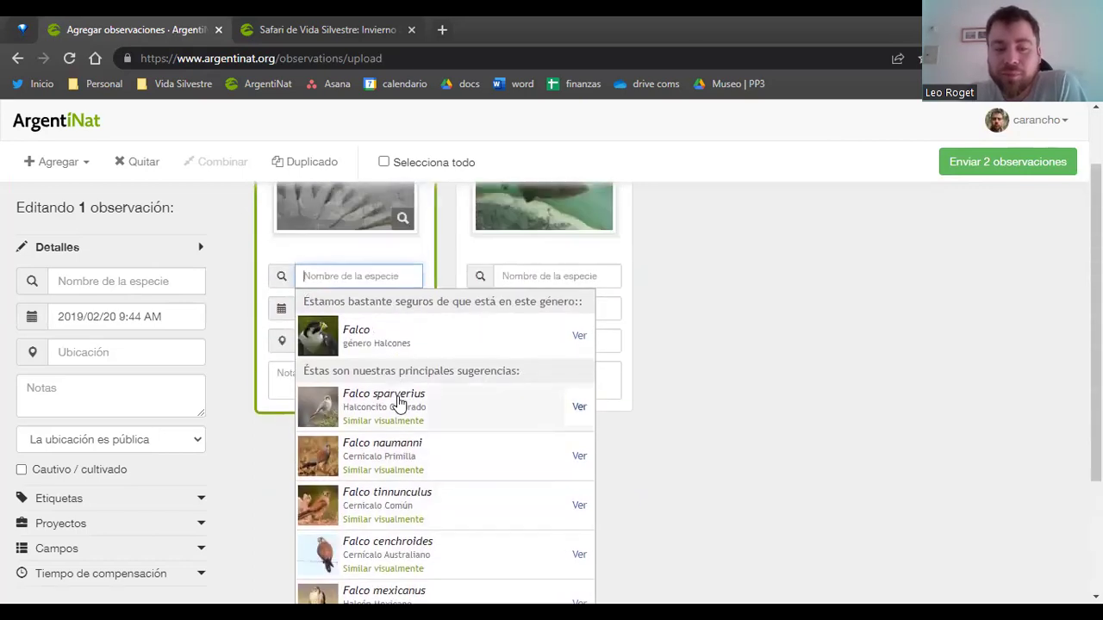
{"action": "left_click", "coordinate": [781, 458]}
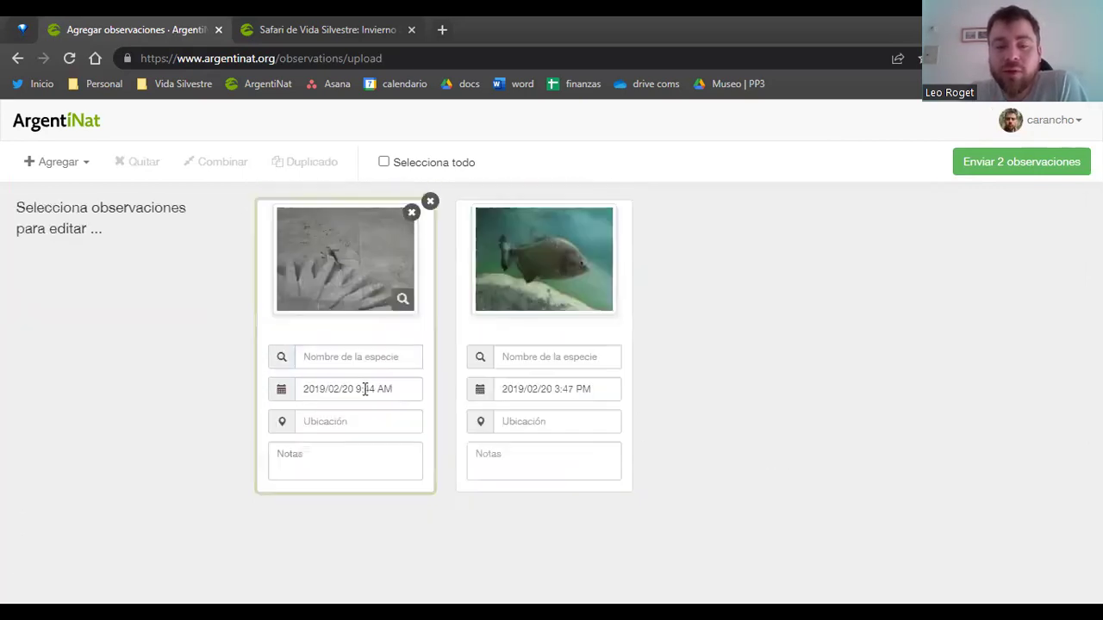
- Set both observations' location to Centro, Rosario, Santa Fe, Argentina, with a precision radius of about 1416 m
{"action": "left_click", "coordinate": [324, 427]}
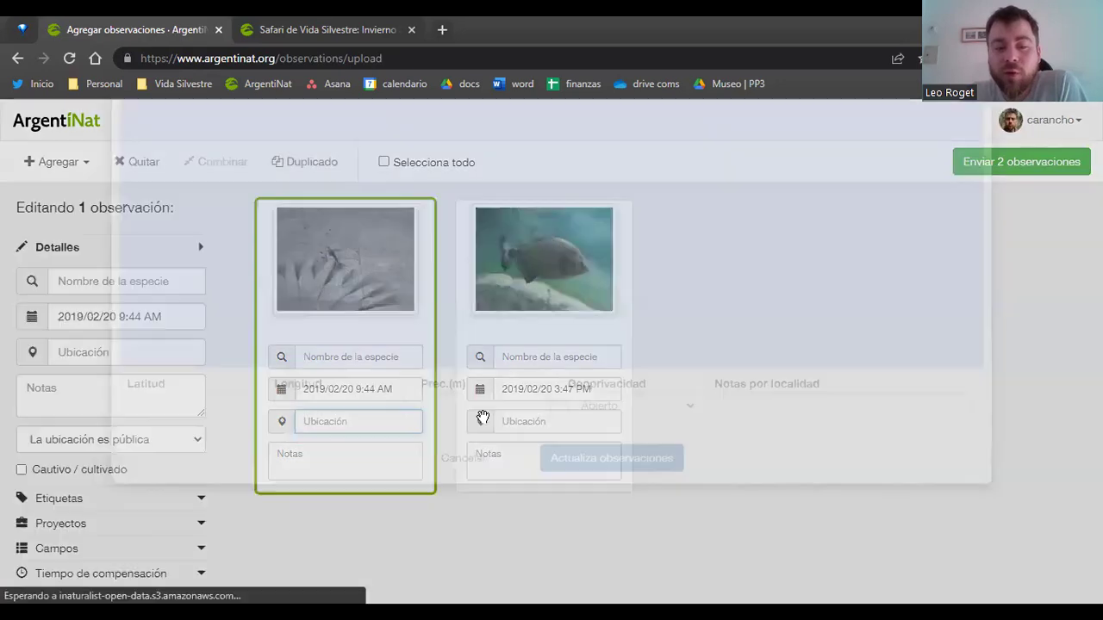
{"action": "left_click", "coordinate": [980, 141]}
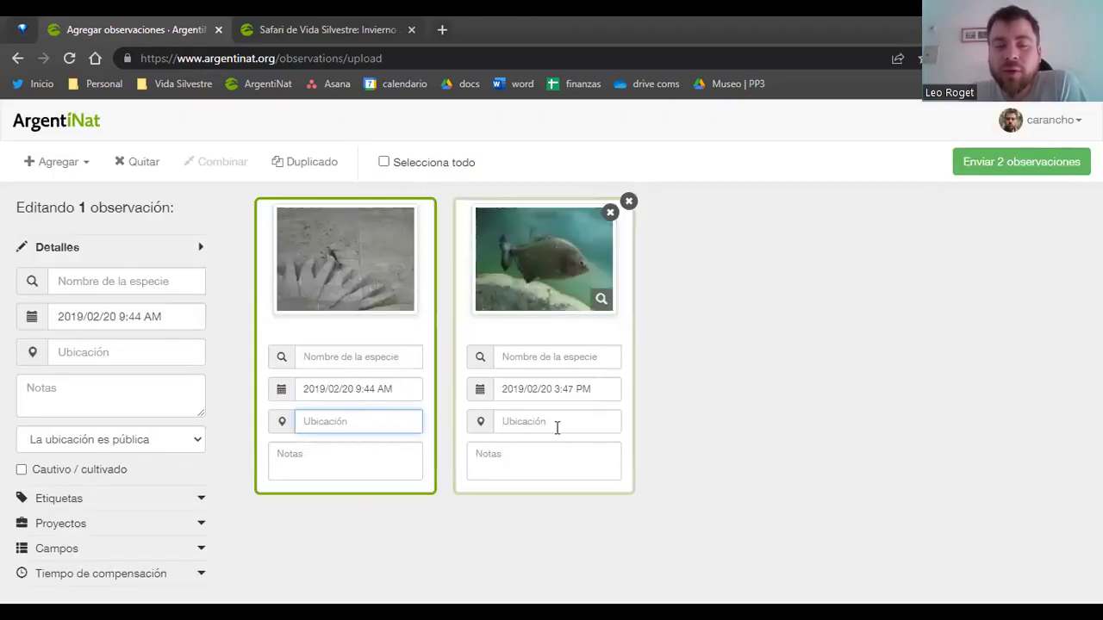
{"action": "left_click_drag", "start_coordinate": [707, 503], "coordinate": [340, 333]}
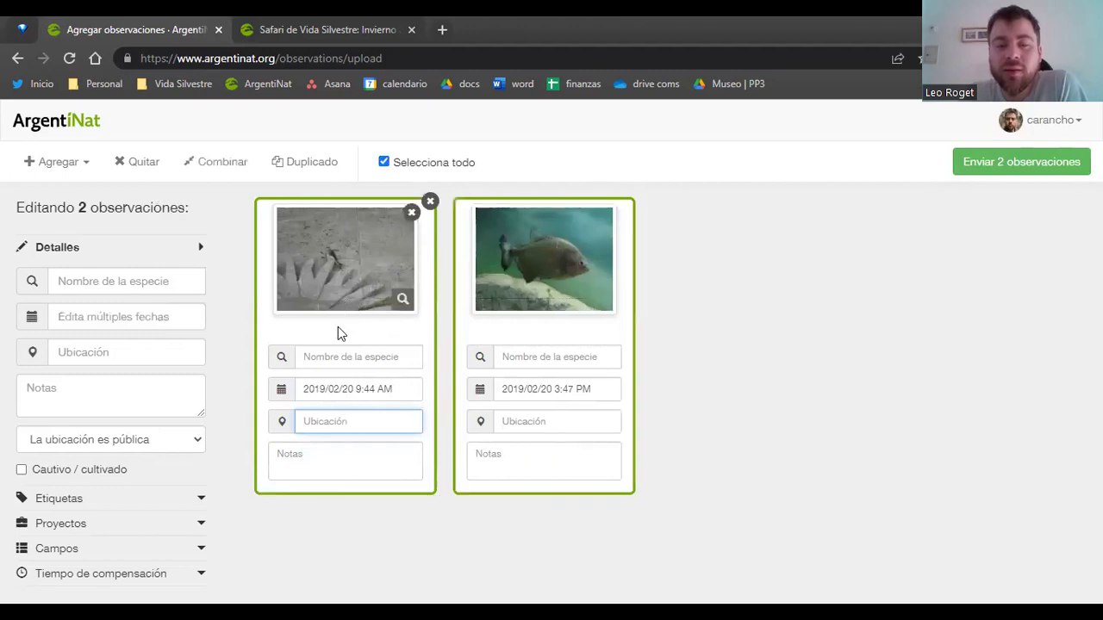
{"action": "left_click", "coordinate": [138, 358]}
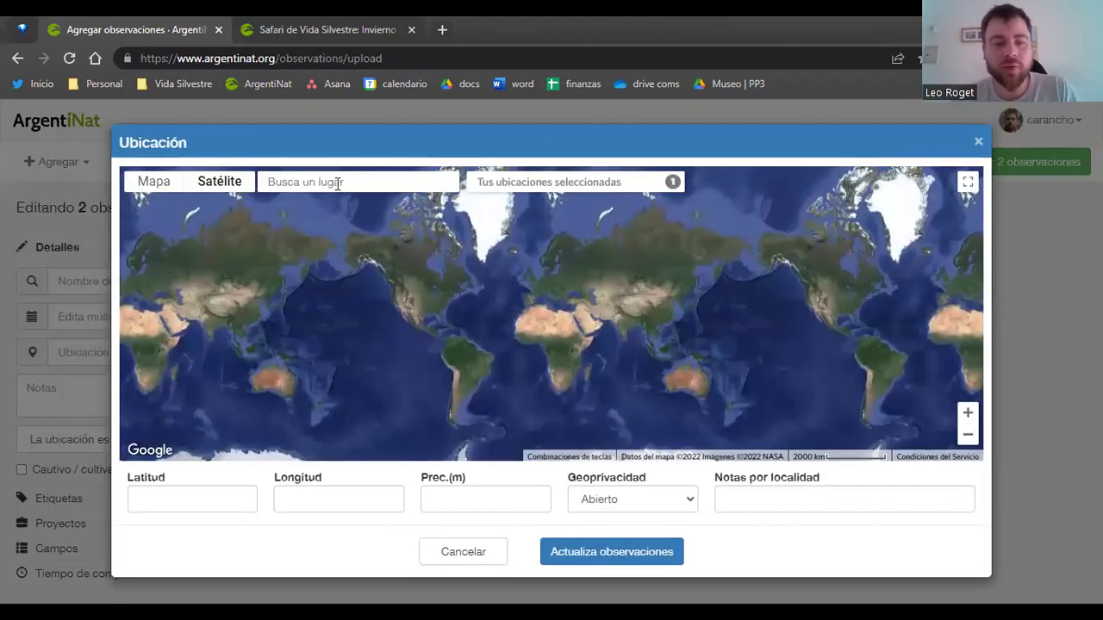
{"action": "type", "text": "rosario"}
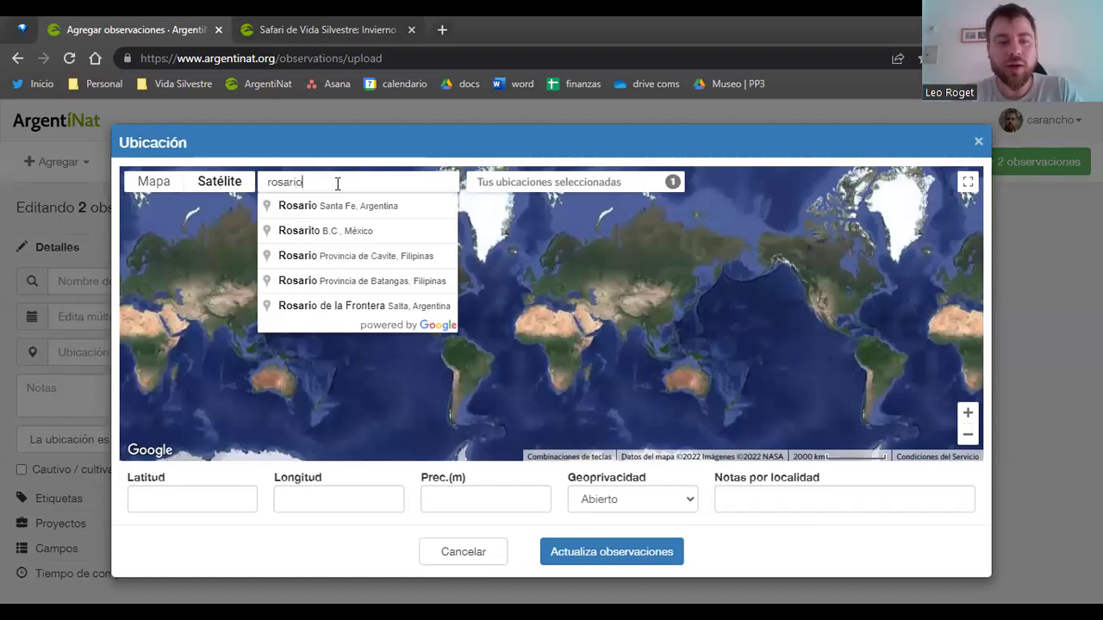
{"action": "left_click", "coordinate": [355, 208]}
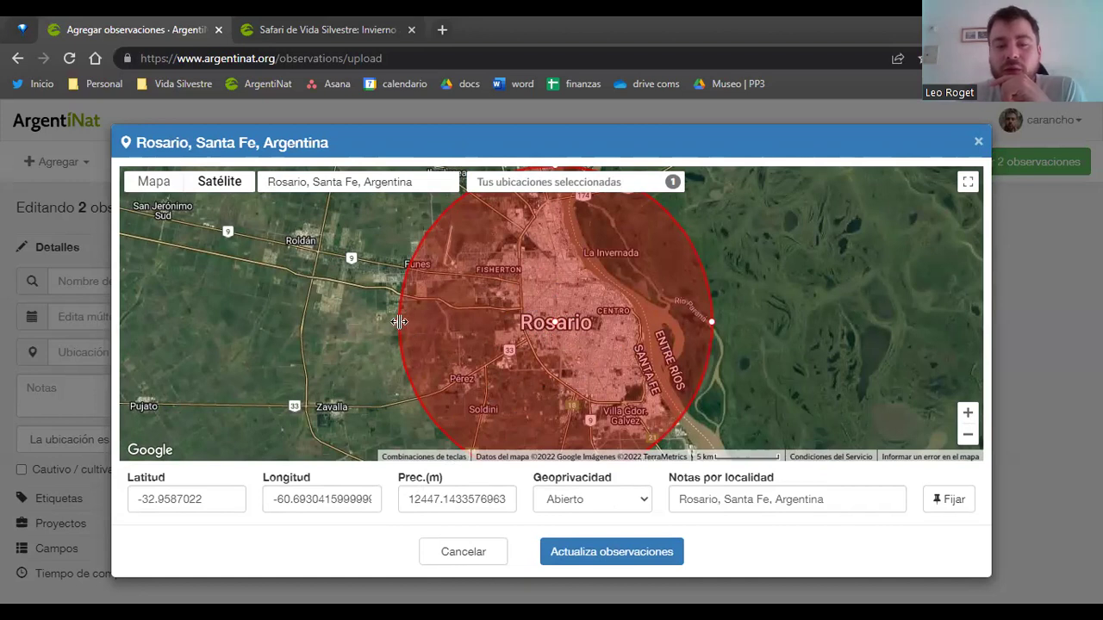
{"action": "left_click_drag", "start_coordinate": [411, 324], "coordinate": [610, 331]}
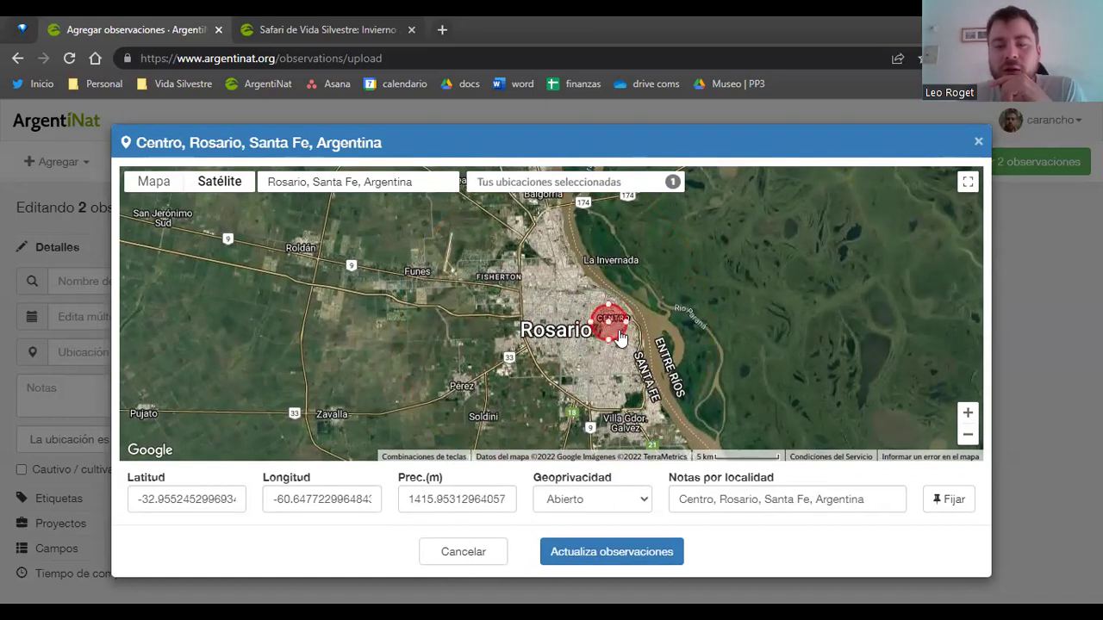
{"action": "left_click", "coordinate": [585, 551]}
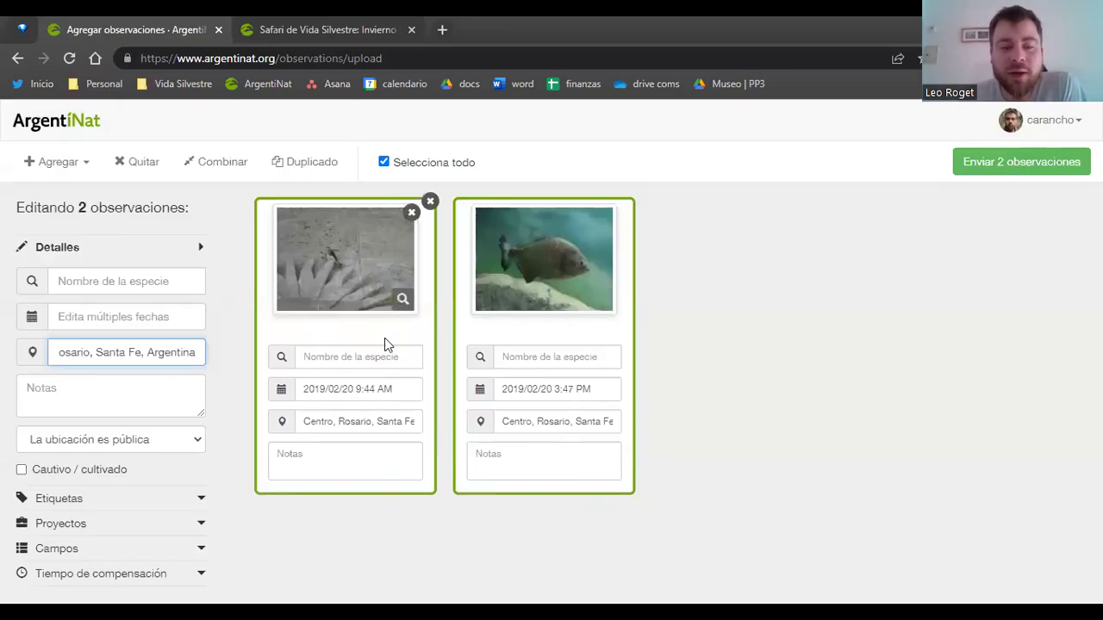
- Identify the bird observation as Falco sparverius and the fish observation as Pygocentrus nattereri from their species suggestions
{"action": "left_click", "coordinate": [335, 357]}
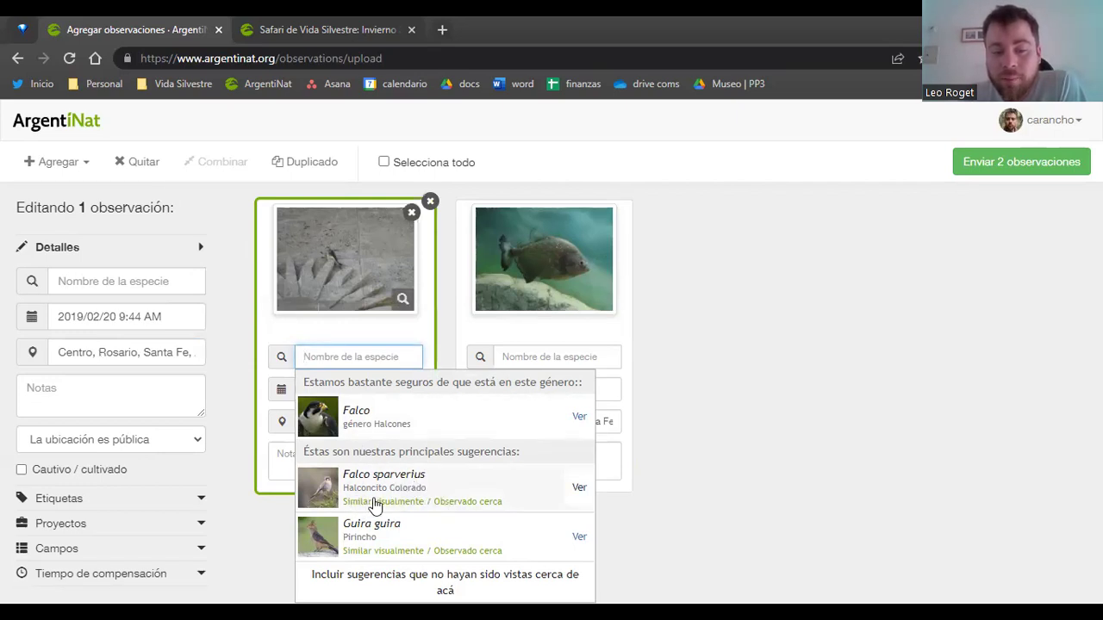
{"action": "left_click", "coordinate": [451, 491]}
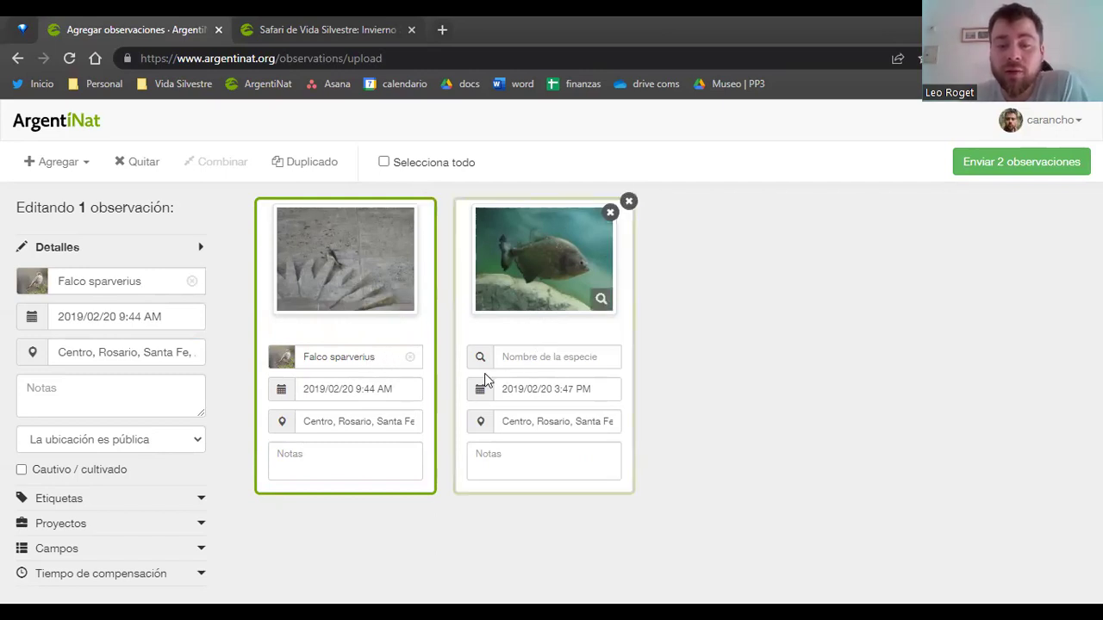
{"action": "left_click", "coordinate": [560, 357]}
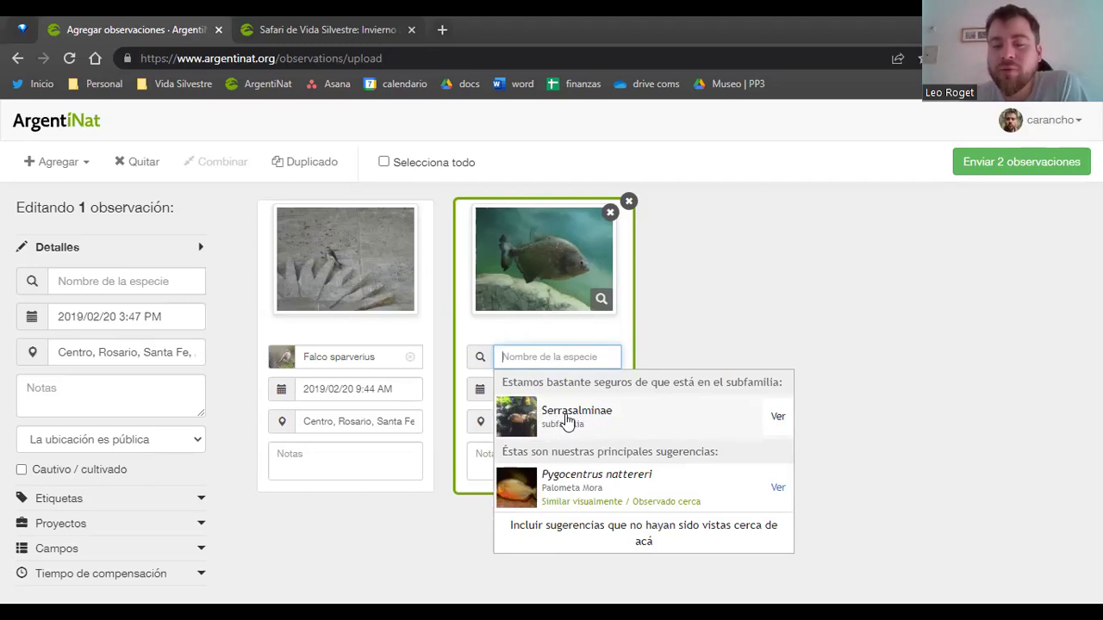
{"action": "left_click", "coordinate": [626, 490]}
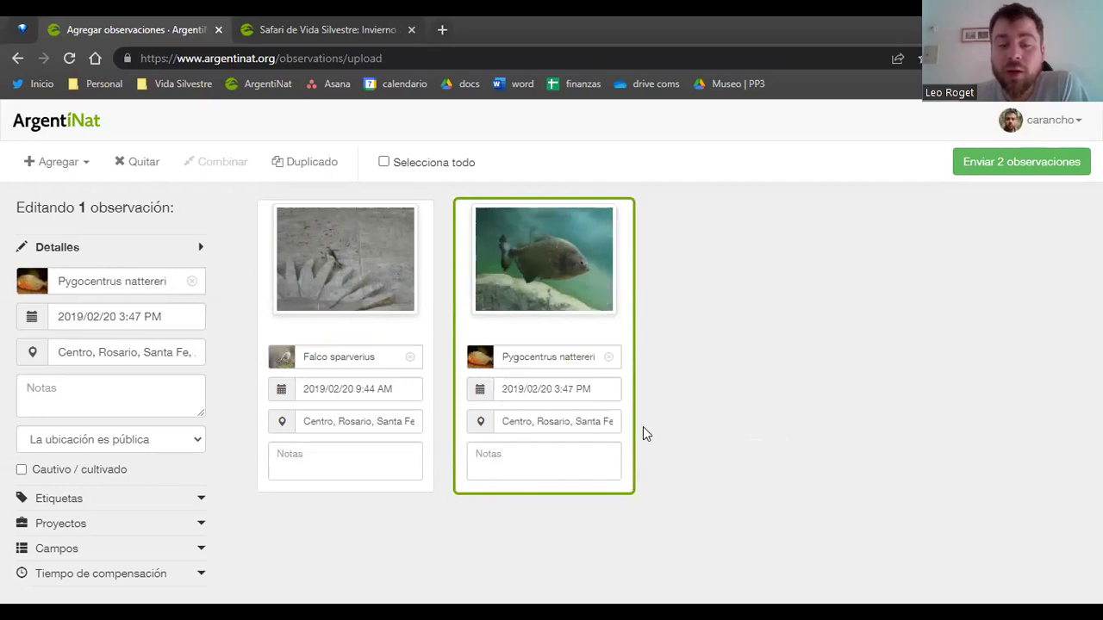
- Move the bird observation's location to the Monumento Histórico Nacional a la Bandera in Rosario, with a precision radius of about 6 m
{"action": "left_click", "coordinate": [362, 421]}
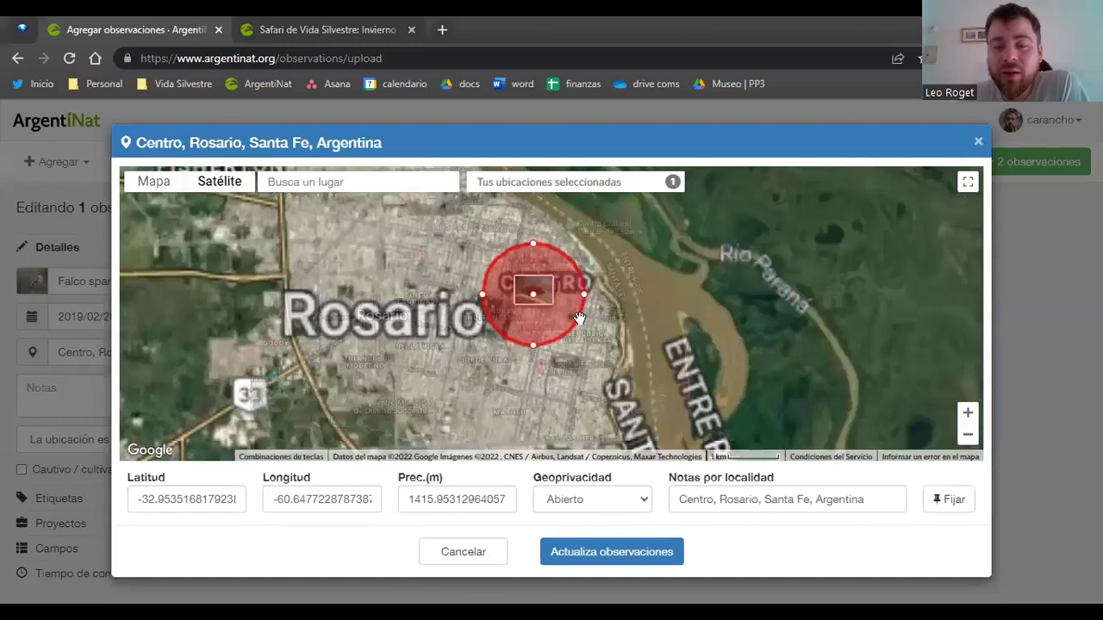
{"action": "scroll", "coordinate": [579, 319], "scroll_direction": "up", "scroll_amount": 2}
{"action": "scroll", "coordinate": [569, 347], "scroll_direction": "down", "scroll_amount": 1}
{"action": "scroll", "coordinate": [546, 345], "scroll_direction": "down", "scroll_amount": 1}
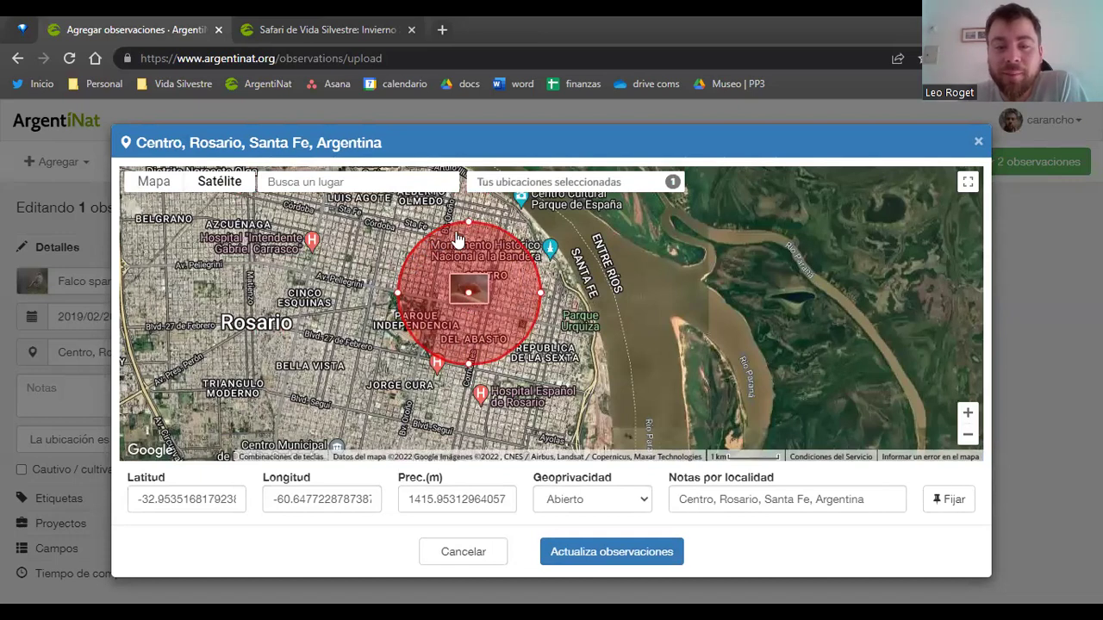
{"action": "scroll", "coordinate": [558, 280], "scroll_direction": "up", "scroll_amount": 1}
{"action": "scroll", "coordinate": [559, 280], "scroll_direction": "up", "scroll_amount": 1}
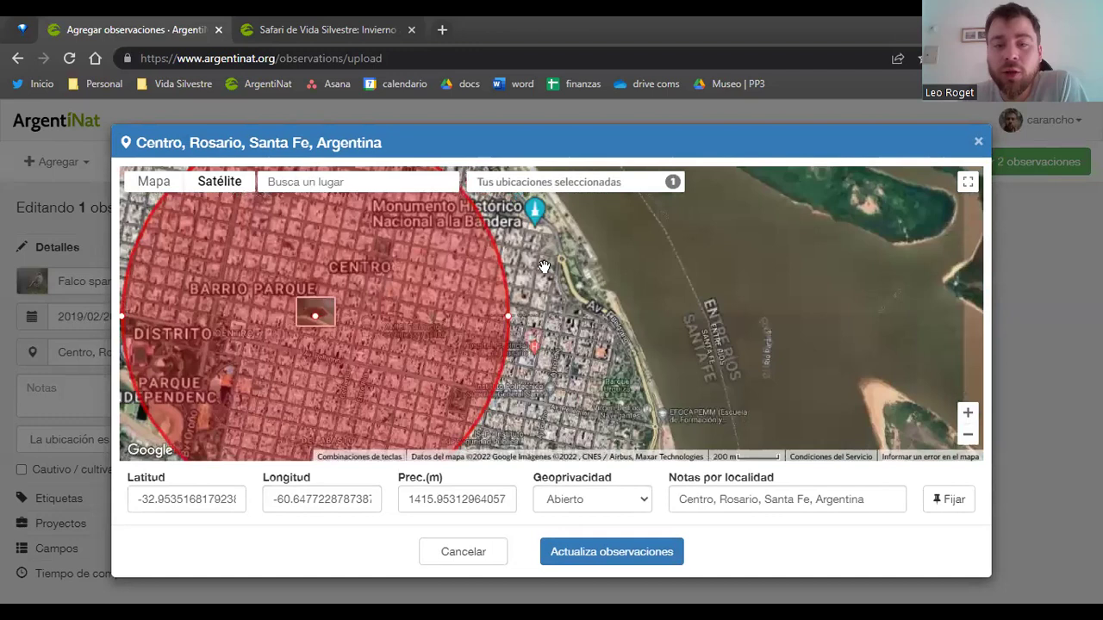
{"action": "scroll", "coordinate": [546, 306], "scroll_direction": "up", "scroll_amount": 1}
{"action": "scroll", "coordinate": [528, 291], "scroll_direction": "up", "scroll_amount": 1}
{"action": "scroll", "coordinate": [529, 342], "scroll_direction": "up", "scroll_amount": 3}
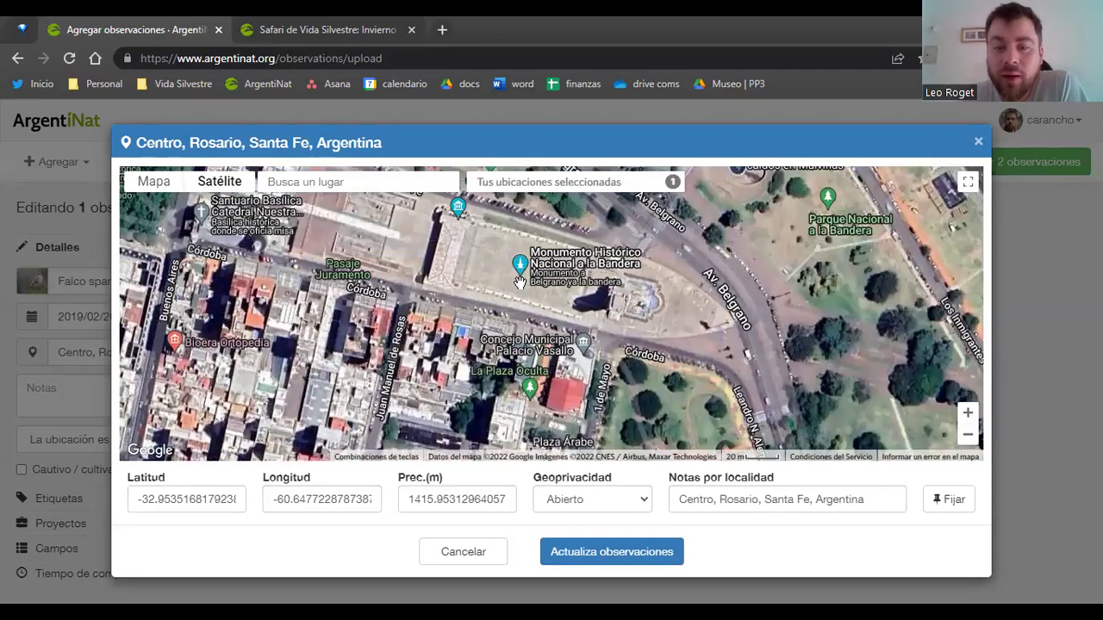
{"action": "left_click", "coordinate": [619, 302]}
{"action": "left_click_drag", "start_coordinate": [617, 317], "coordinate": [613, 311]}
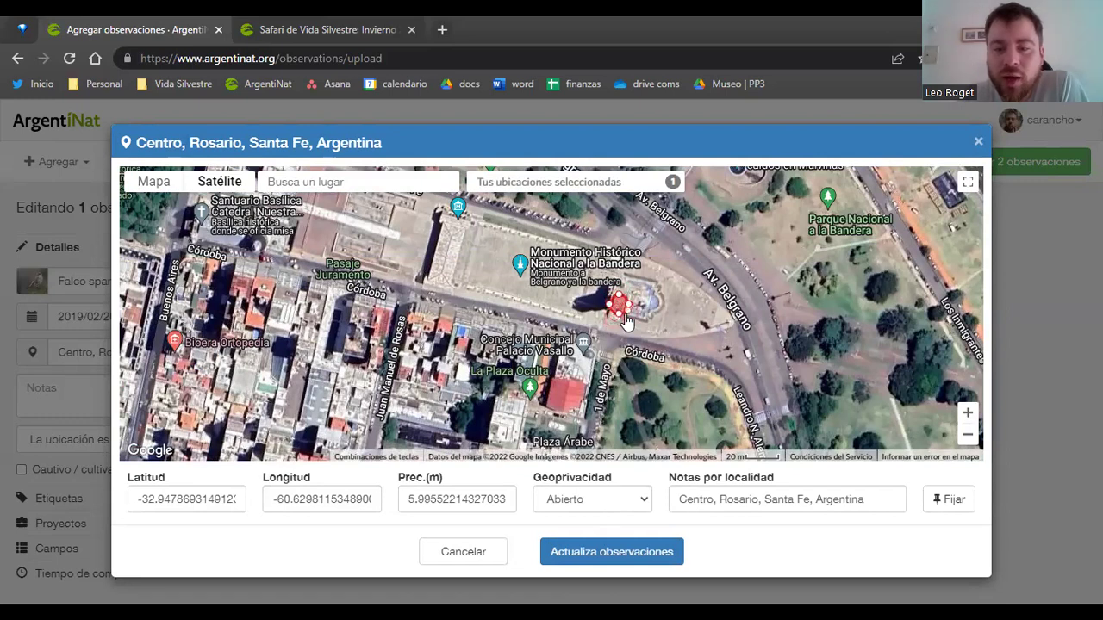
{"action": "left_click", "coordinate": [606, 554]}
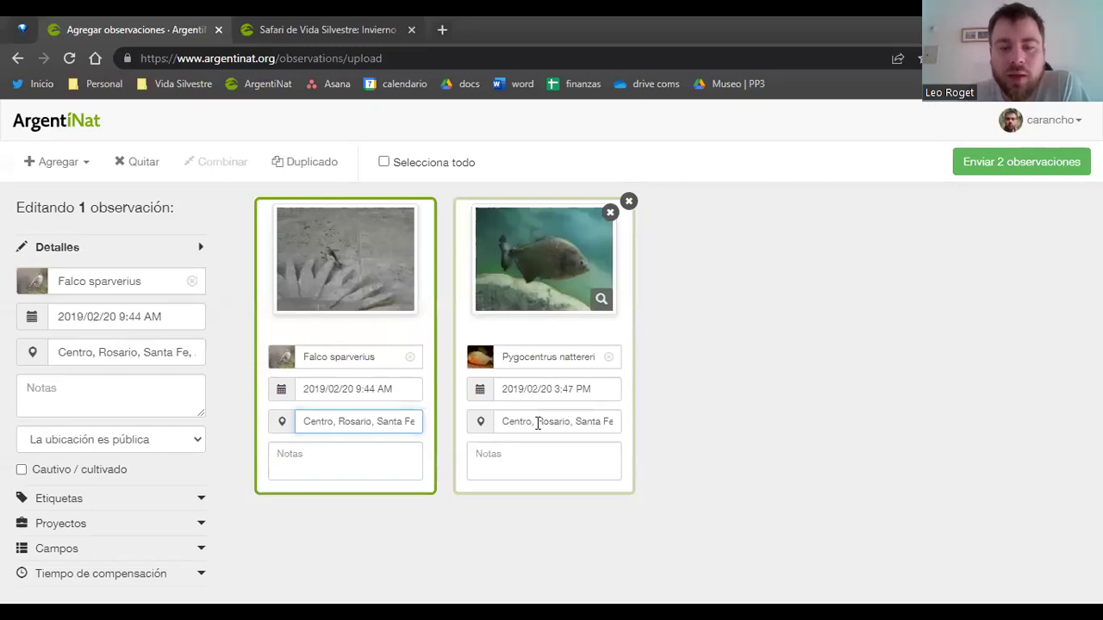
- Move the fish observation's location to the Acuario del Río Paraná in Sarmiento, Rosario, Santa Fe, Argentina, with a small precision circle
{"action": "left_click", "coordinate": [538, 423]}
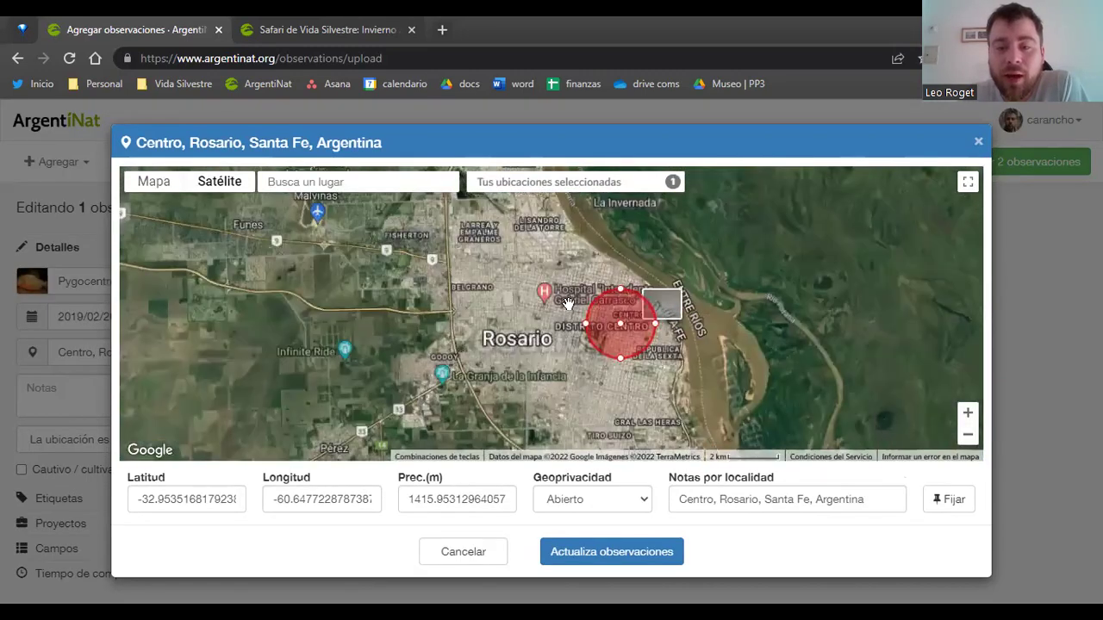
{"action": "scroll", "coordinate": [568, 303], "scroll_direction": "up", "scroll_amount": 1}
{"action": "scroll", "coordinate": [517, 288], "scroll_direction": "up", "scroll_amount": 1}
{"action": "left_click_drag", "start_coordinate": [533, 307], "coordinate": [491, 273]}
{"action": "scroll", "coordinate": [530, 430], "scroll_direction": "up", "scroll_amount": 1}
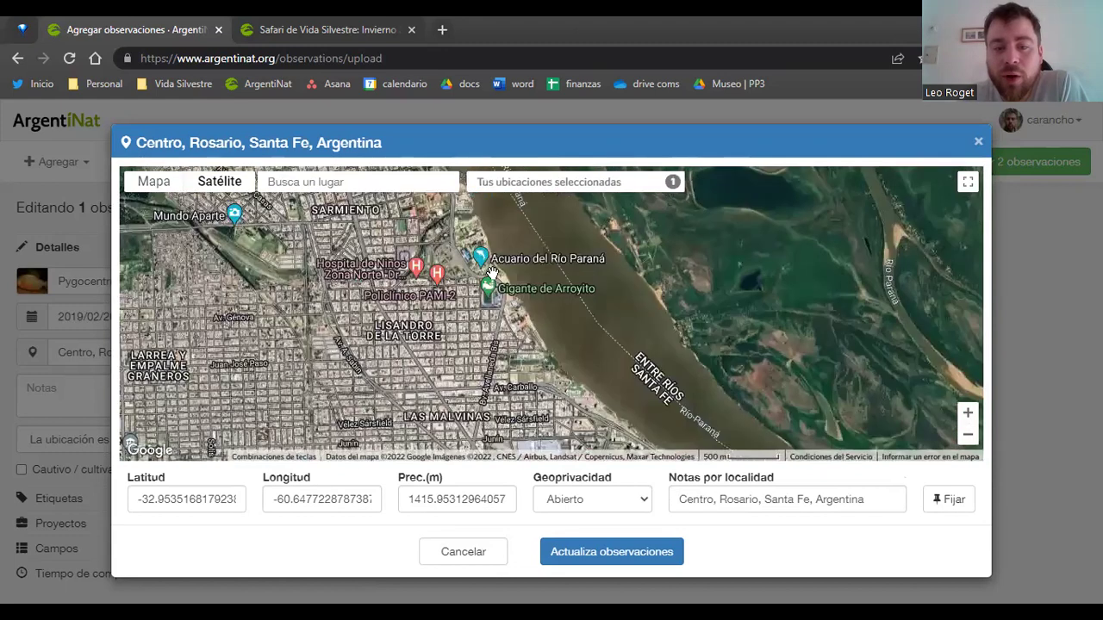
{"action": "scroll", "coordinate": [488, 272], "scroll_direction": "up", "scroll_amount": 1}
{"action": "scroll", "coordinate": [450, 253], "scroll_direction": "up", "scroll_amount": 1}
{"action": "left_click", "coordinate": [450, 253]}
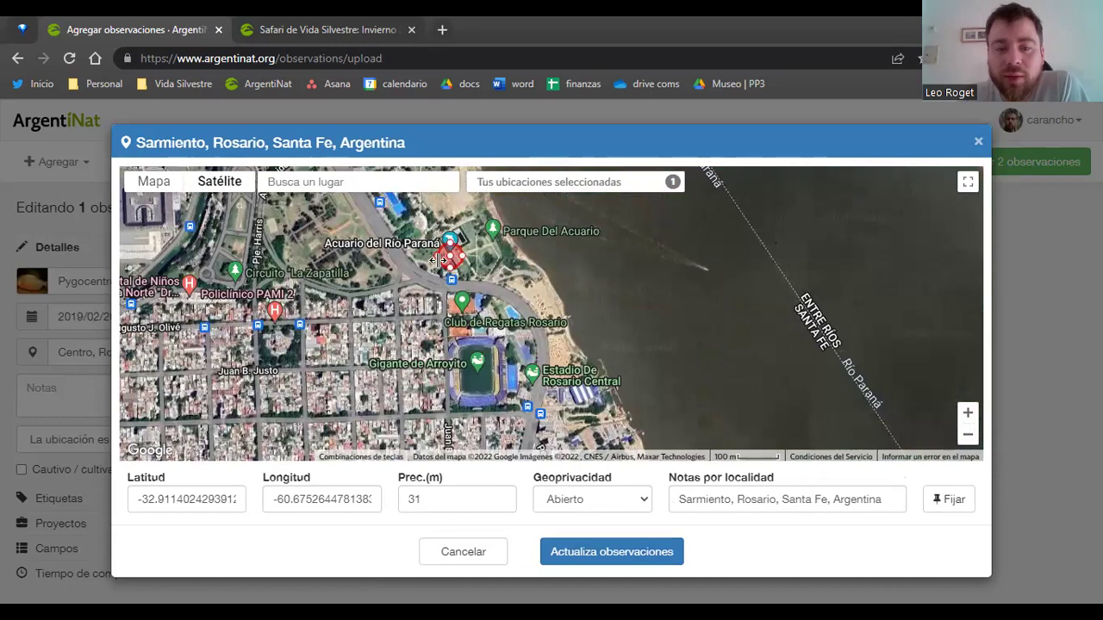
{"action": "mouse_move", "coordinate": [449, 259]}
{"action": "left_mouse_down"}
{"action": "mouse_move", "coordinate": [448, 295]}
{"action": "mouse_move", "coordinate": [446, 263]}
{"action": "mouse_move", "coordinate": [451, 273]}
{"action": "left_mouse_up"}
{"action": "left_click", "coordinate": [598, 550]}
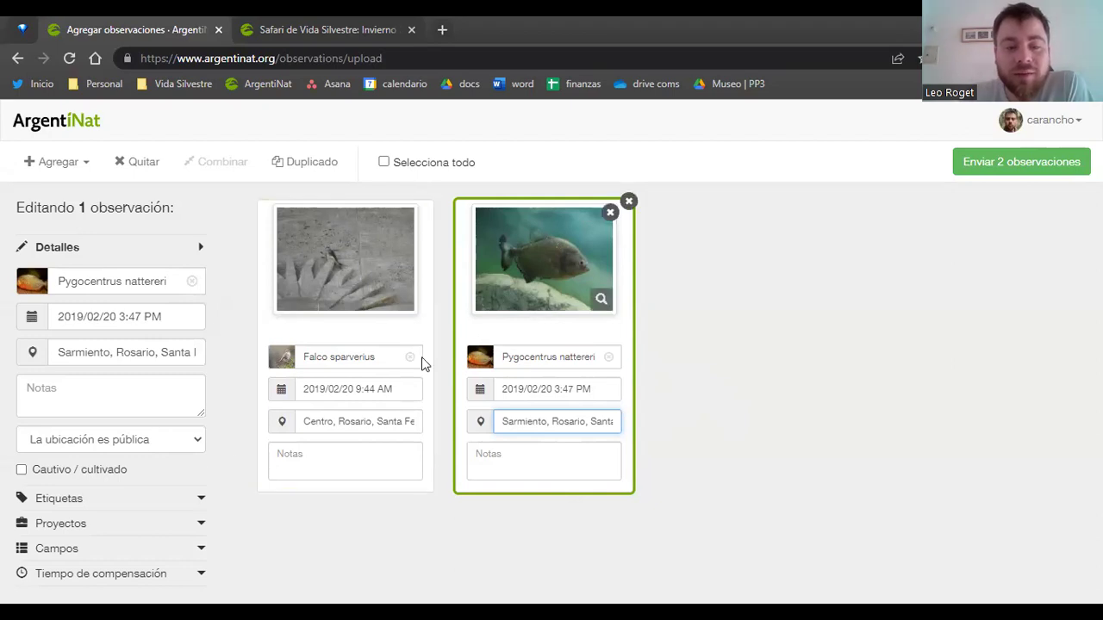
- Mark the fish observation as captive/cultivated and submit both observations
{"action": "left_click", "coordinate": [81, 478]}
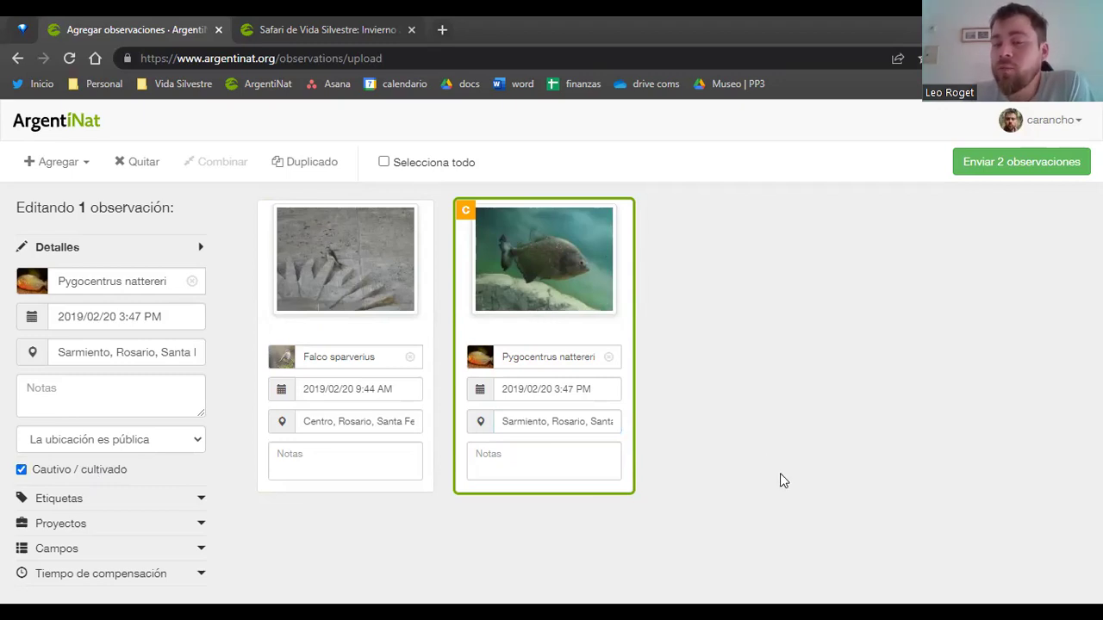
{"action": "mouse_move", "coordinate": [586, 287]}
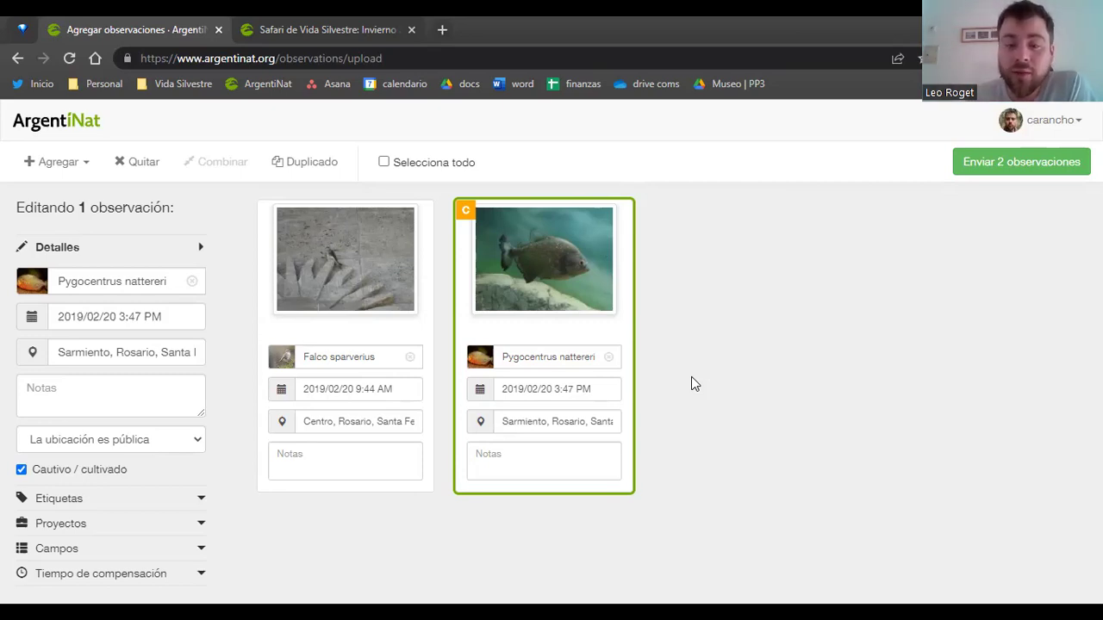
{"action": "left_click", "coordinate": [567, 353]}
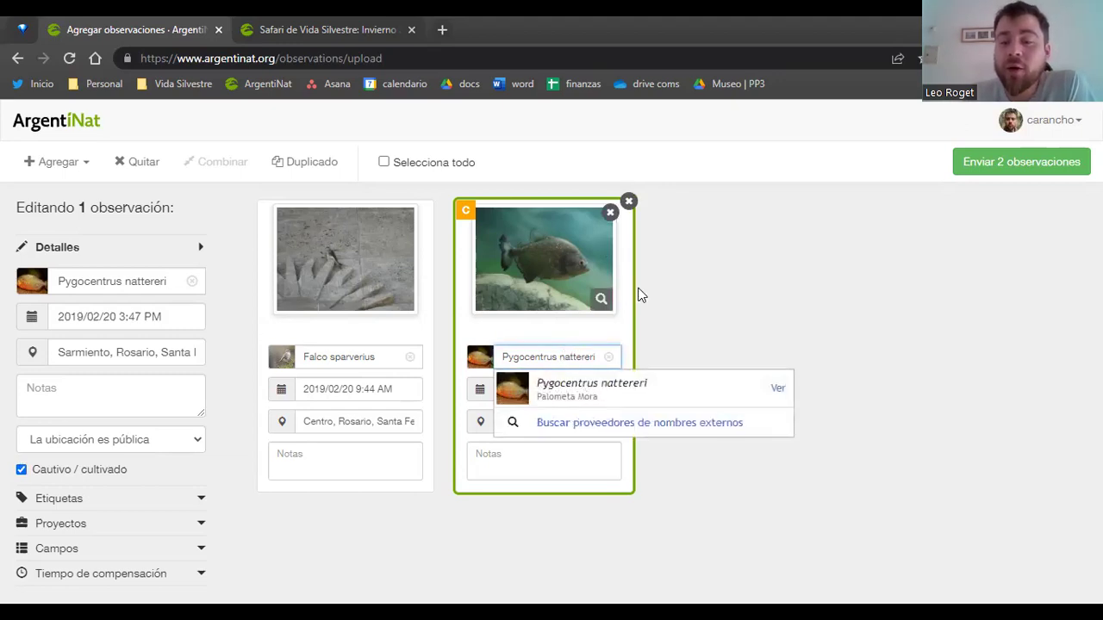
{"action": "left_click", "coordinate": [687, 315]}
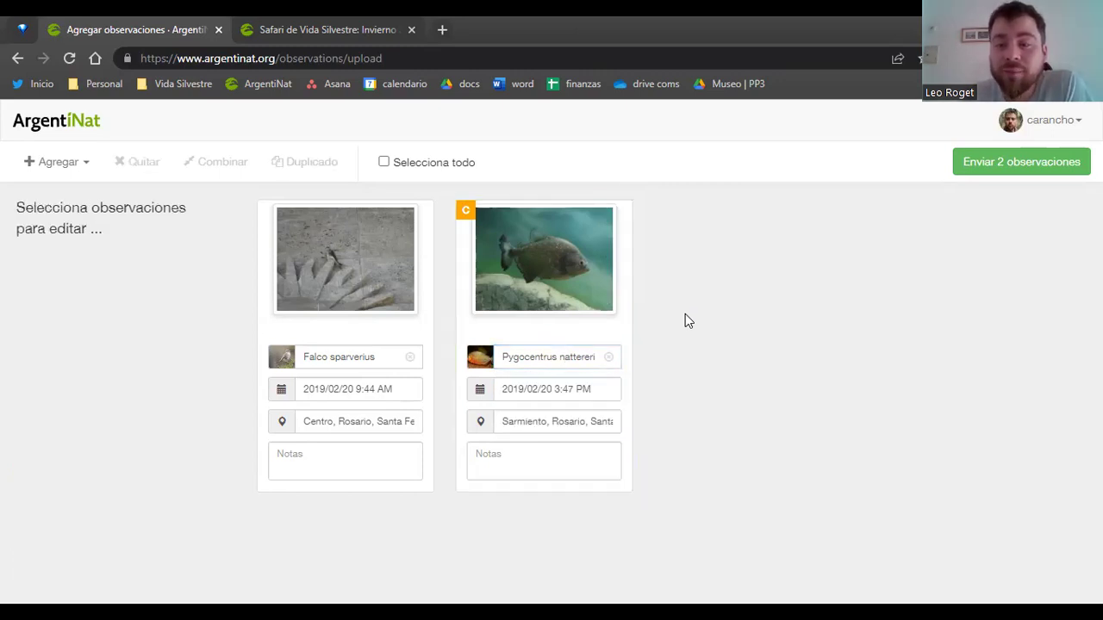
{"action": "left_click", "coordinate": [981, 163]}
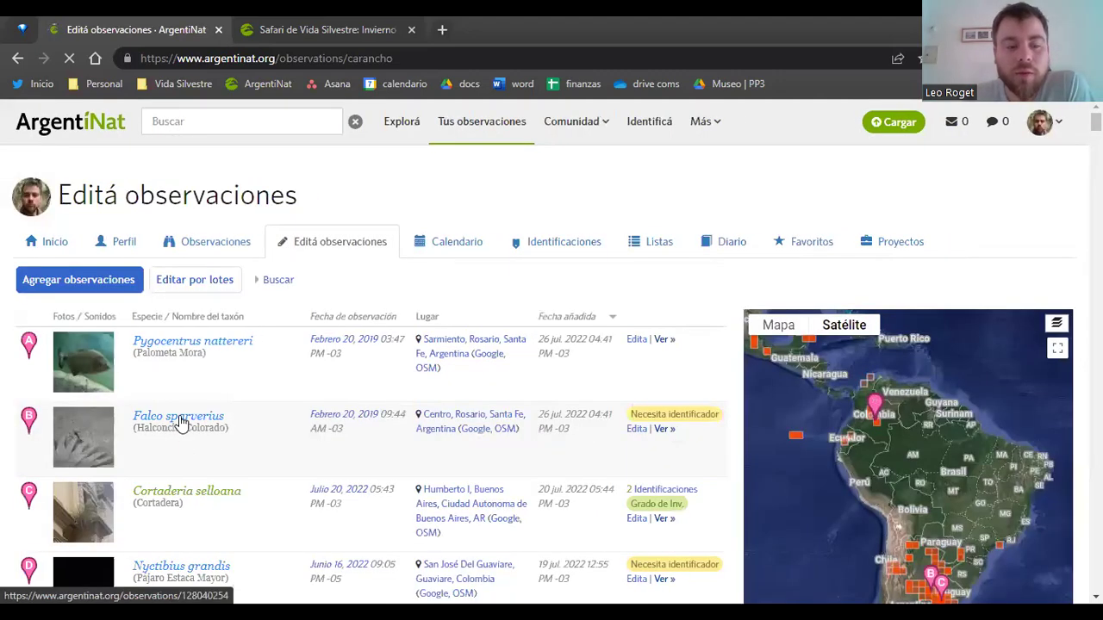
- Open the uploaded Falco sparverius observation and examine the species' recorded distribution on its map, from Rosario out to the whole Americas
{"action": "left_click", "coordinate": [665, 428]}
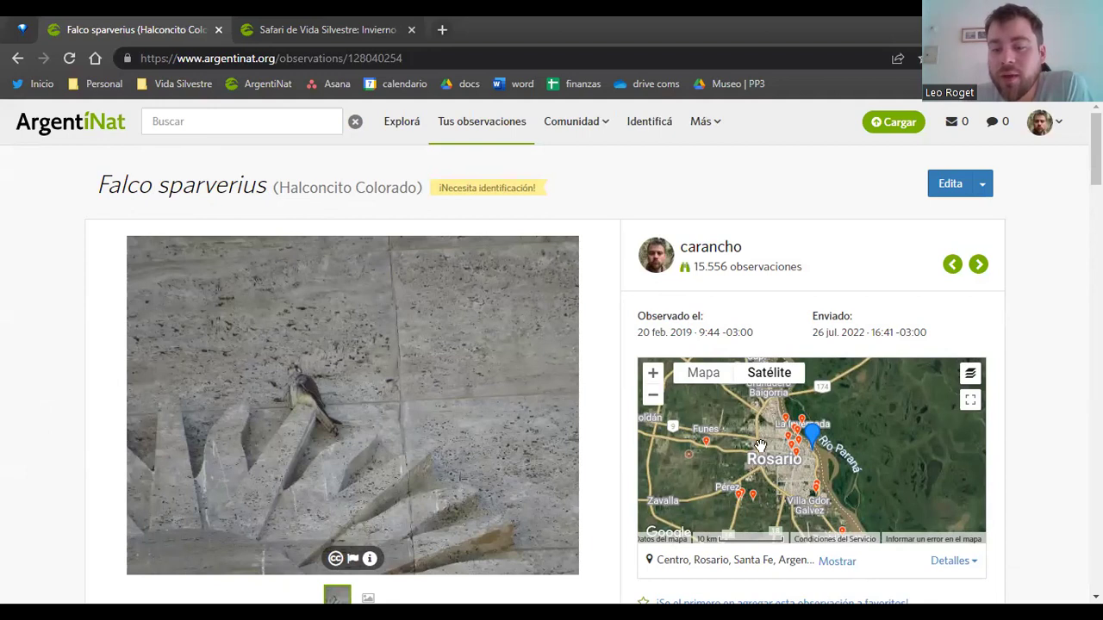
{"action": "left_click", "coordinate": [653, 398]}
{"action": "left_click", "coordinate": [654, 398]}
{"action": "left_click", "coordinate": [653, 398]}
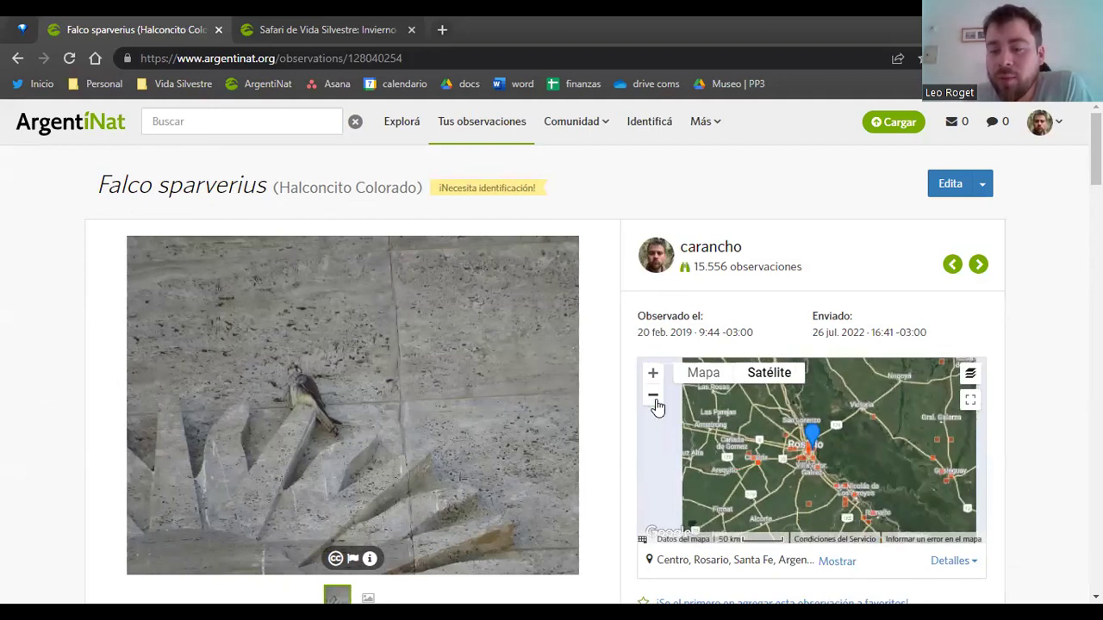
{"action": "left_click", "coordinate": [654, 399]}
{"action": "left_click", "coordinate": [654, 399]}
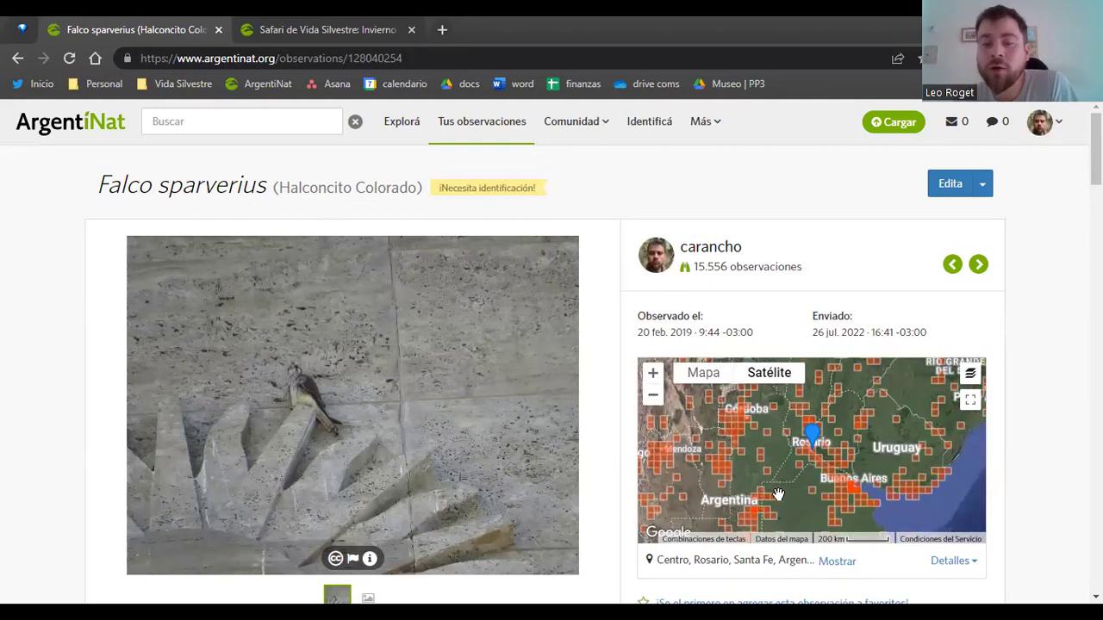
{"action": "double_click", "coordinate": [654, 398]}
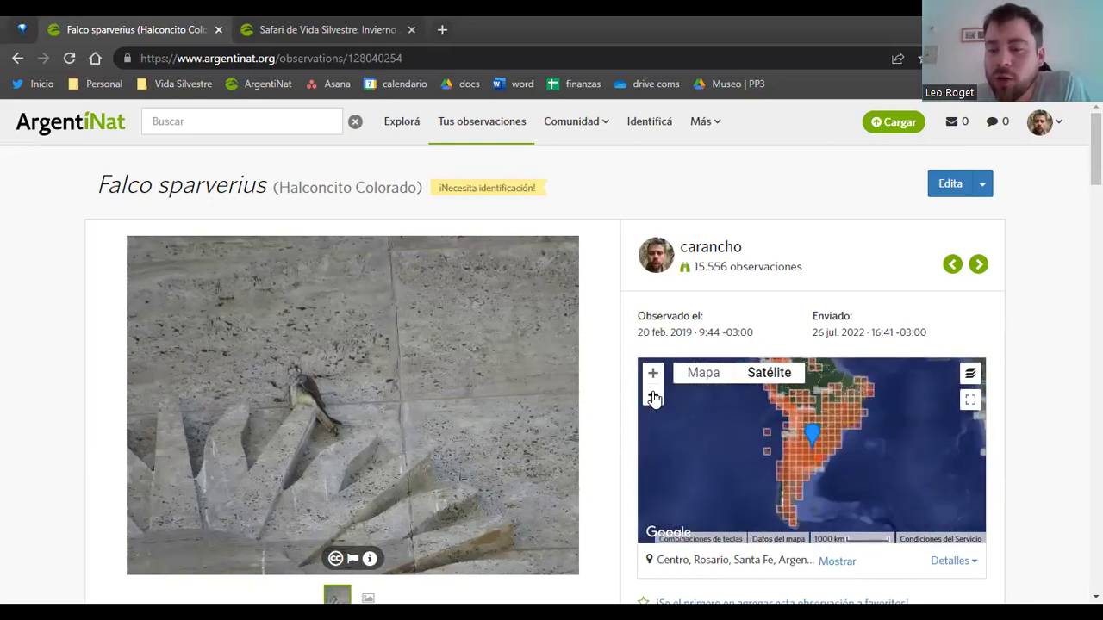
{"action": "left_click", "coordinate": [654, 397]}
{"action": "left_click_drag", "start_coordinate": [748, 407], "coordinate": [751, 431]}
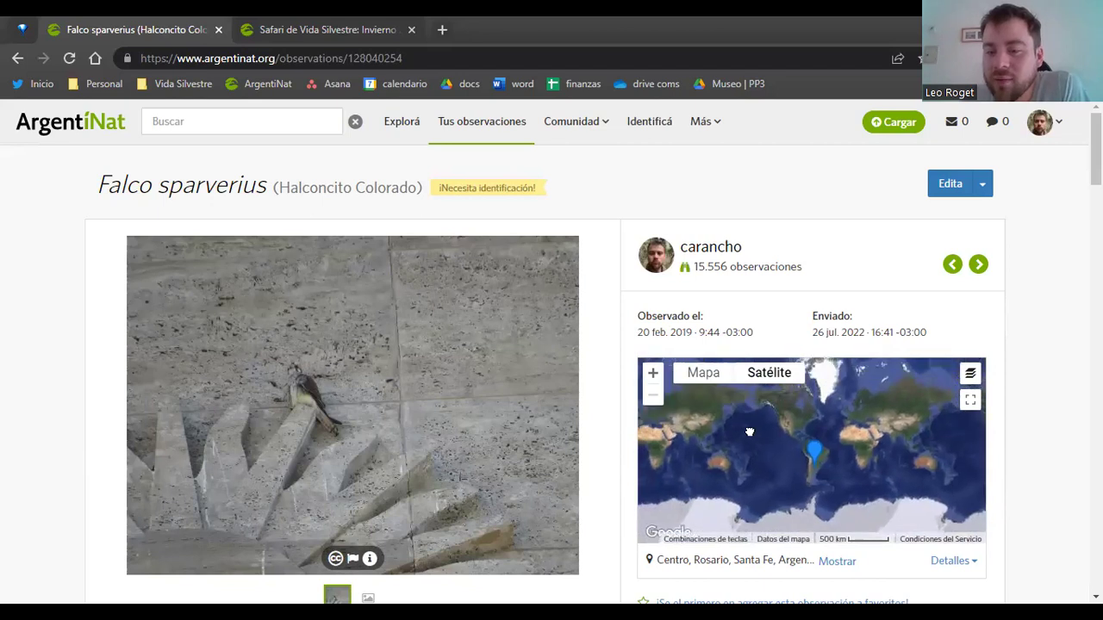
{"action": "left_click", "coordinate": [652, 374]}
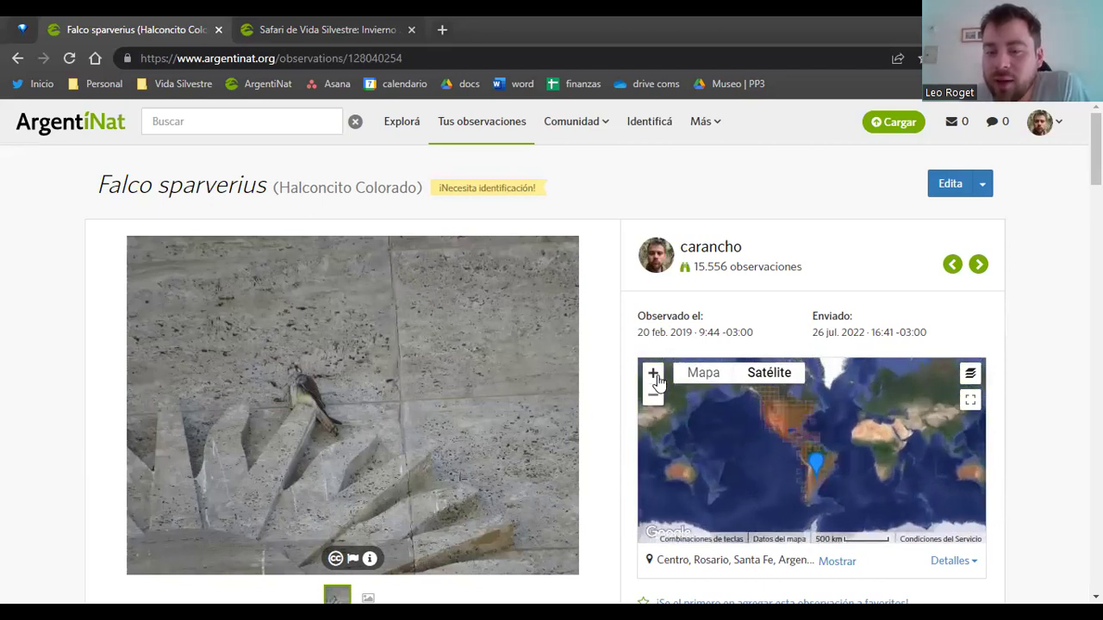
{"action": "mouse_move", "coordinate": [758, 438]}
{"action": "left_mouse_down"}
{"action": "mouse_move", "coordinate": [780, 482]}
{"action": "mouse_move", "coordinate": [749, 446]}
{"action": "left_mouse_up"}
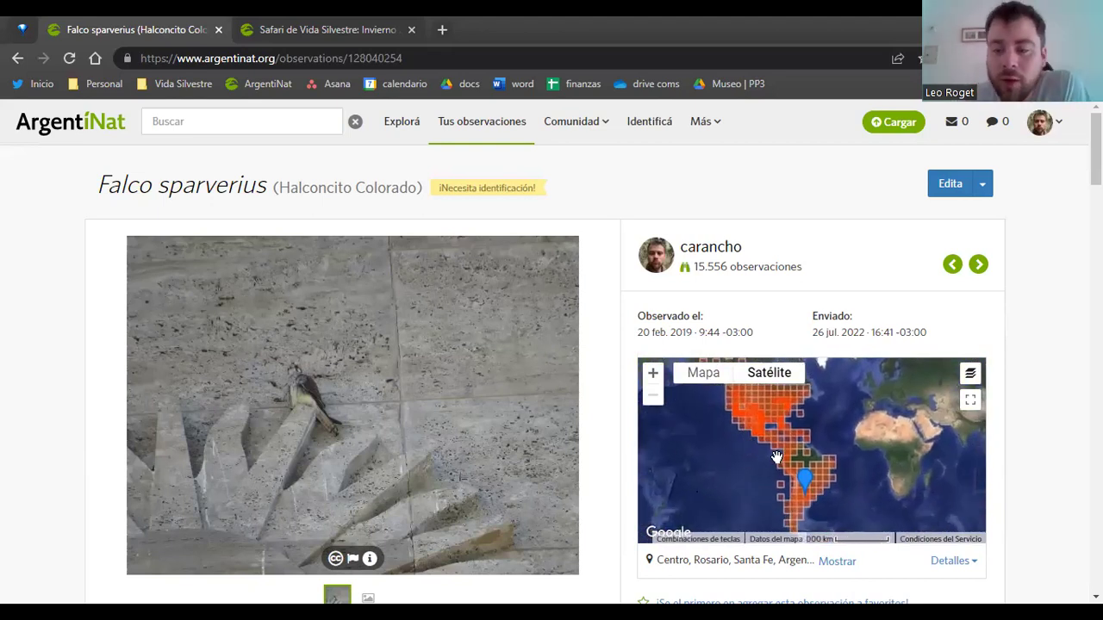
{"action": "scroll", "coordinate": [779, 458], "scroll_direction": "down", "scroll_amount": 2}
{"action": "scroll", "coordinate": [734, 418], "scroll_direction": "up", "scroll_amount": 2}
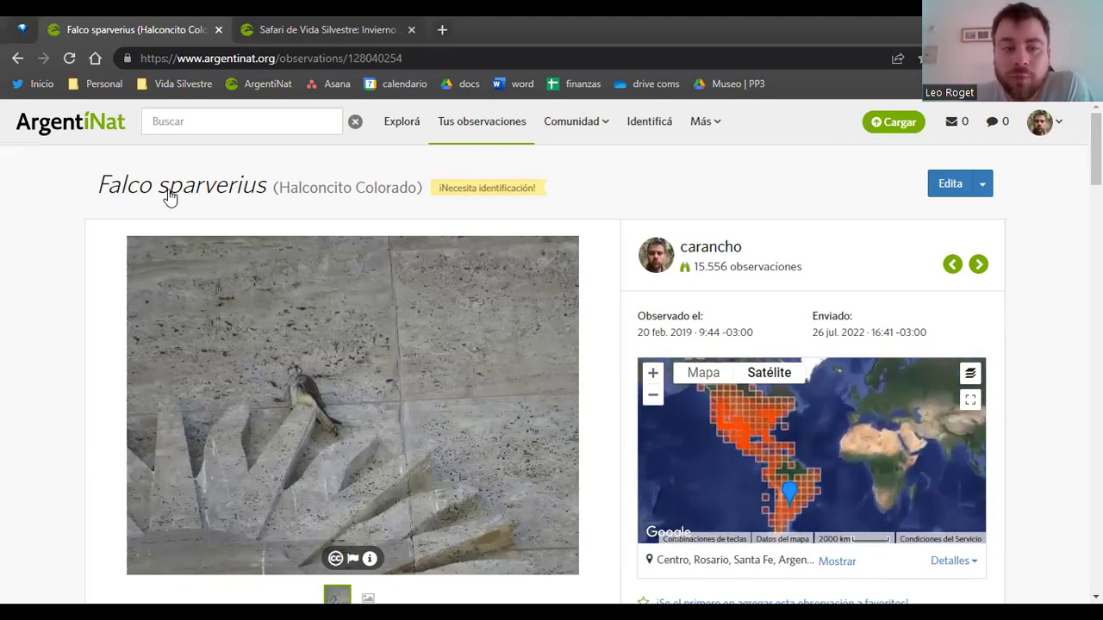
- Open the uploaded Pygocentrus nattereri observation and check its quality grade and a nearby record of the species on the map
{"action": "left_click", "coordinate": [15, 58]}
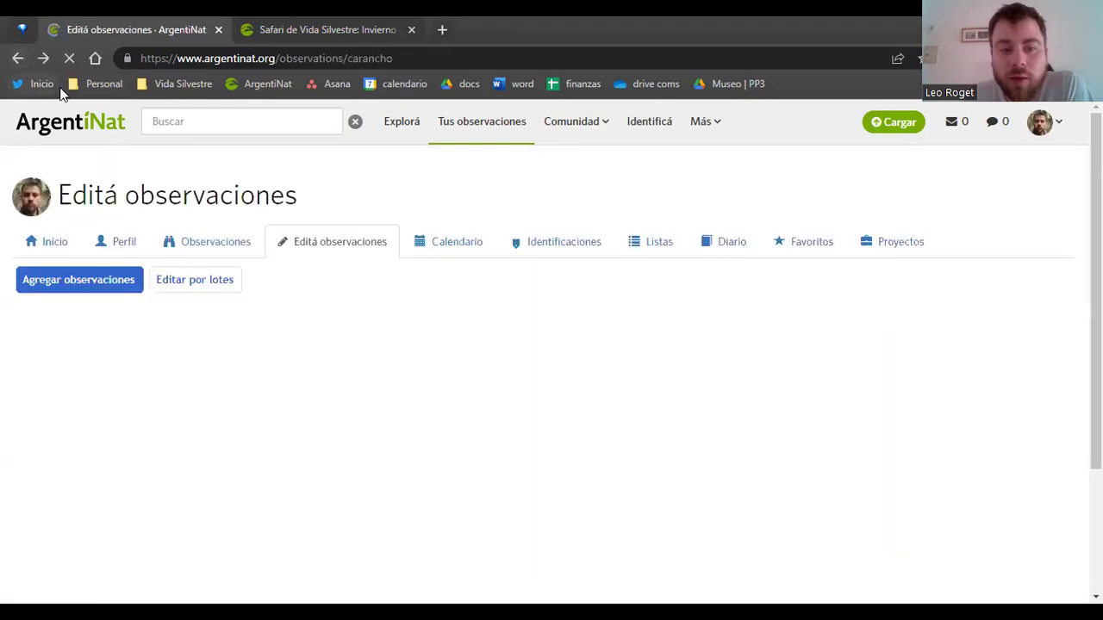
{"action": "left_click", "coordinate": [215, 343]}
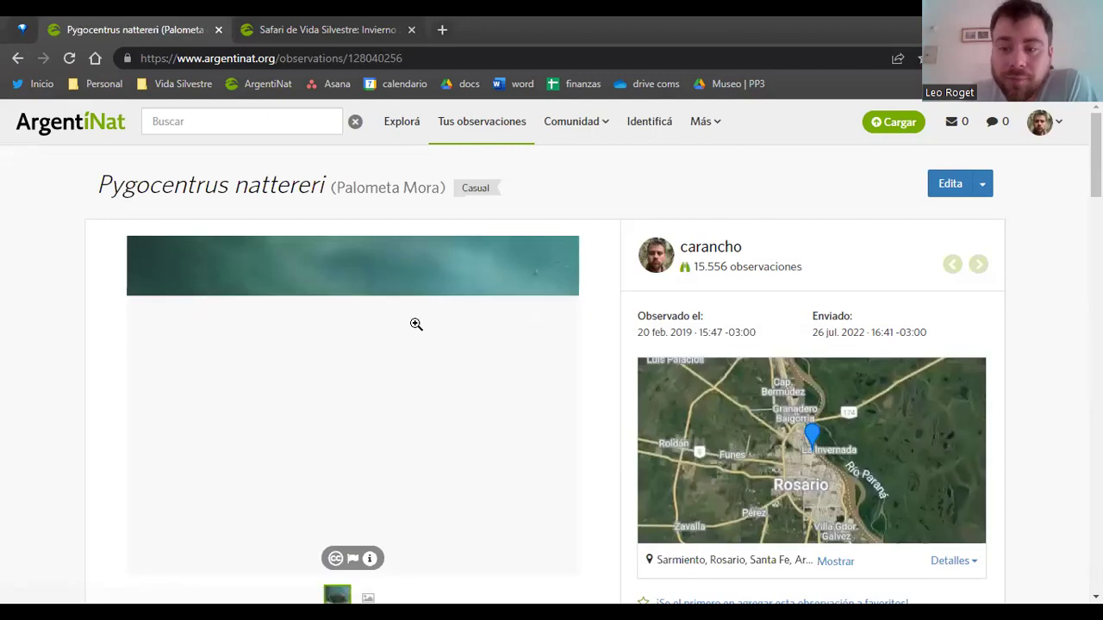
{"action": "mouse_move", "coordinate": [475, 188]}
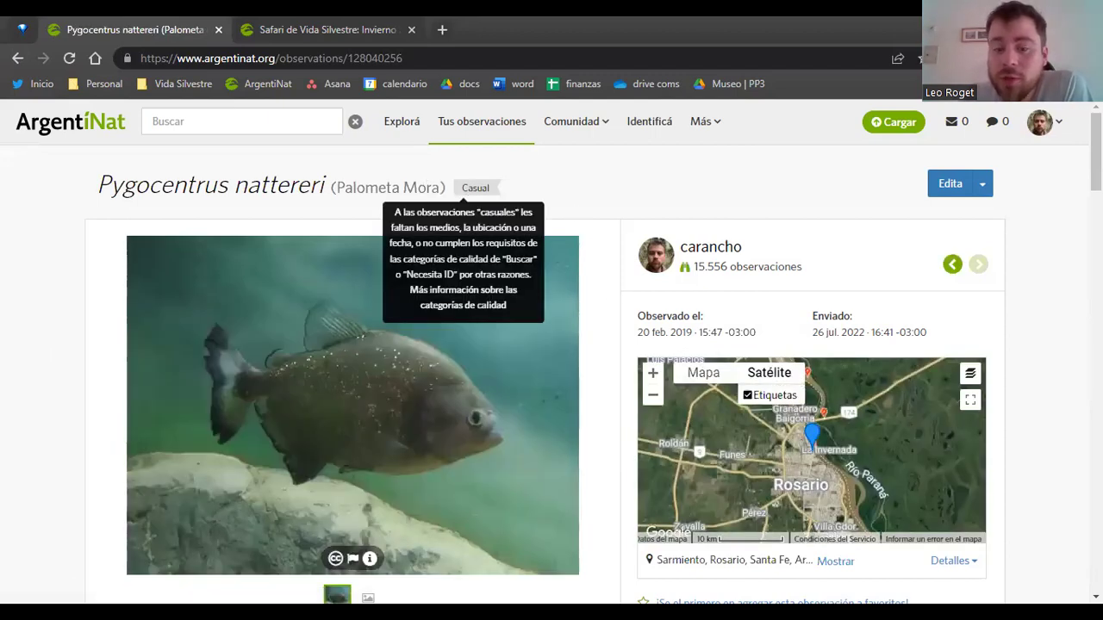
{"action": "scroll", "coordinate": [860, 140], "scroll_direction": "down", "scroll_amount": 3}
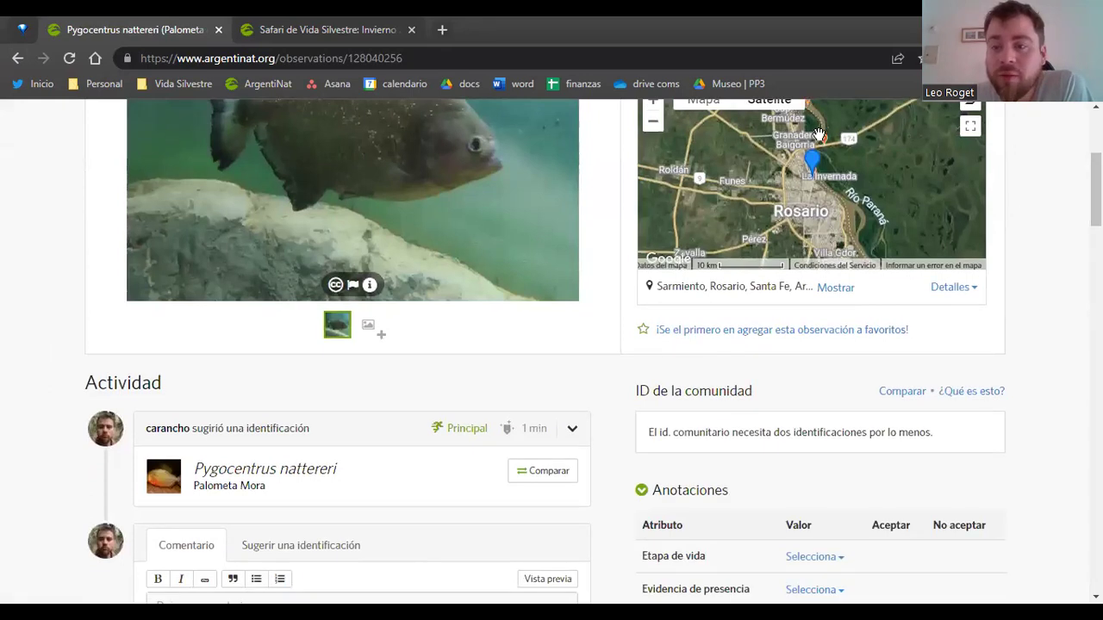
{"action": "left_click_drag", "start_coordinate": [829, 142], "coordinate": [837, 159]}
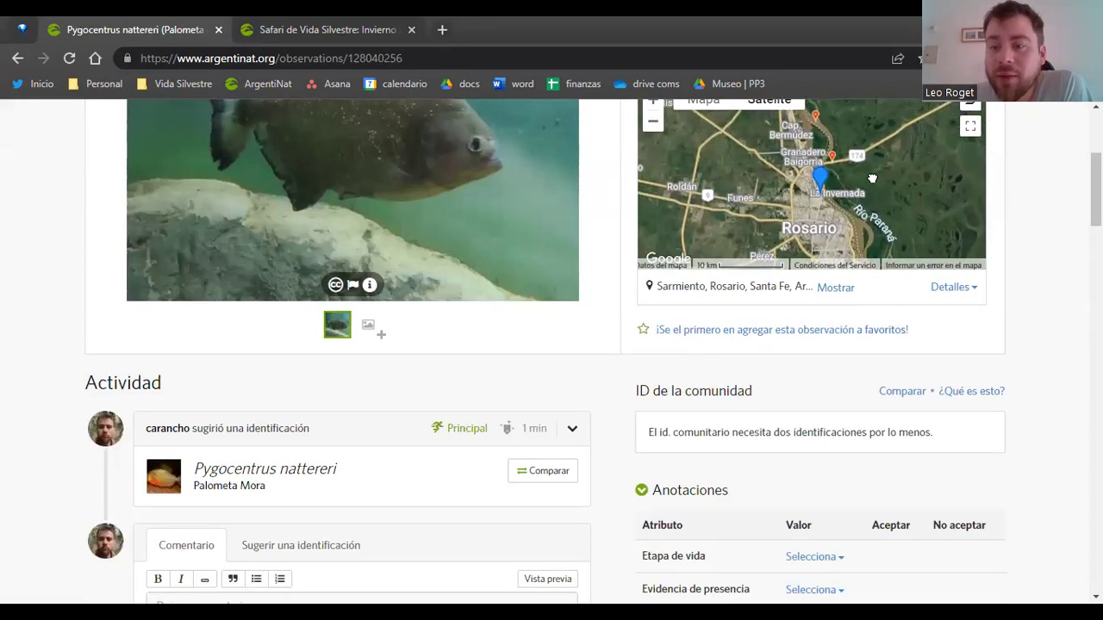
{"action": "left_click", "coordinate": [833, 158]}
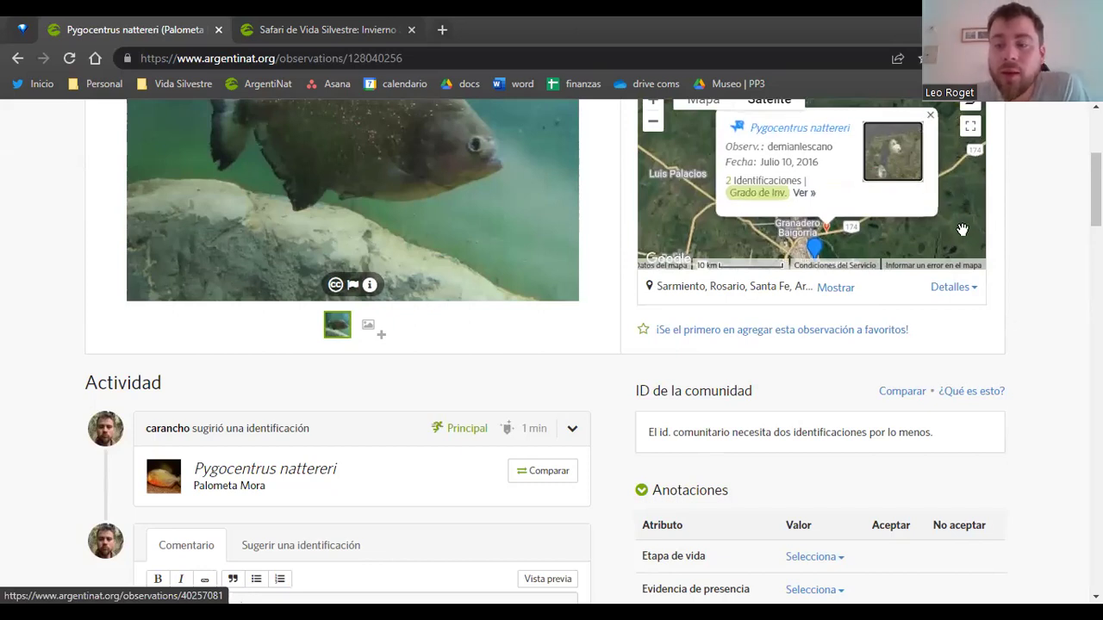
{"action": "left_click", "coordinate": [929, 114]}
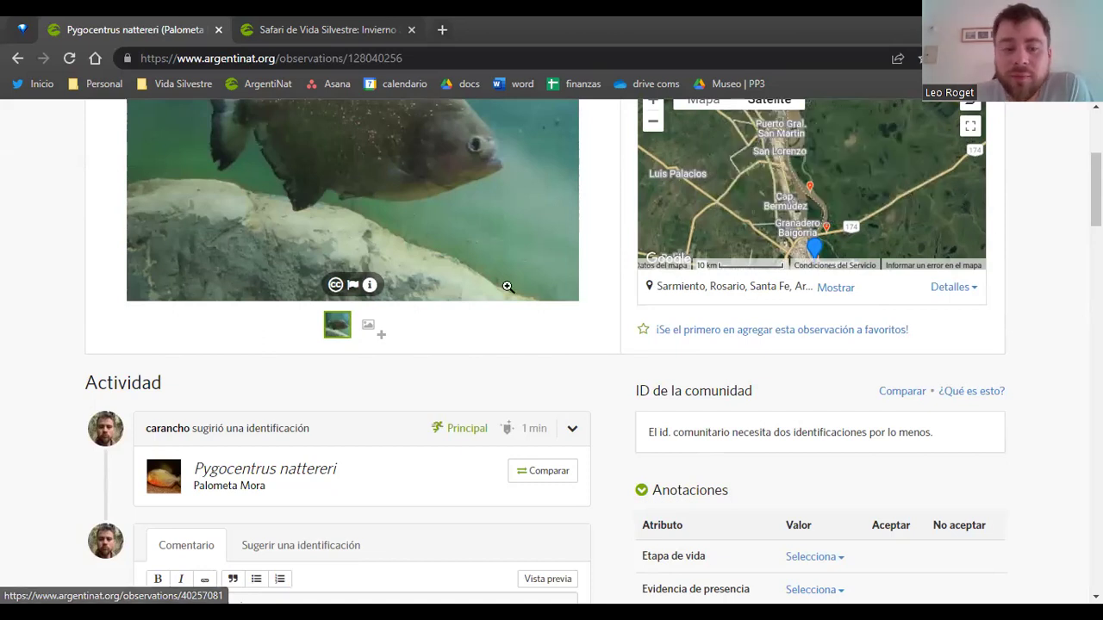
- Review the projects that include the fish observation and open the Peces de Argentina project
{"action": "scroll", "coordinate": [301, 350], "scroll_direction": "up", "scroll_amount": 3}
{"action": "scroll", "coordinate": [585, 322], "scroll_direction": "down", "scroll_amount": 2}
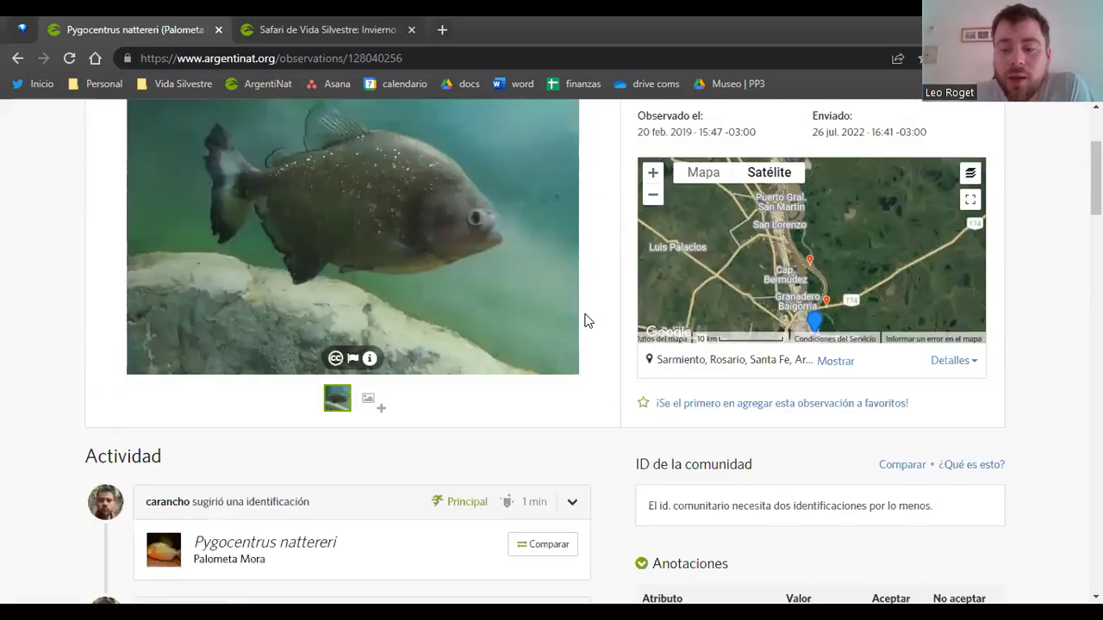
{"action": "scroll", "coordinate": [586, 321], "scroll_direction": "down", "scroll_amount": 10}
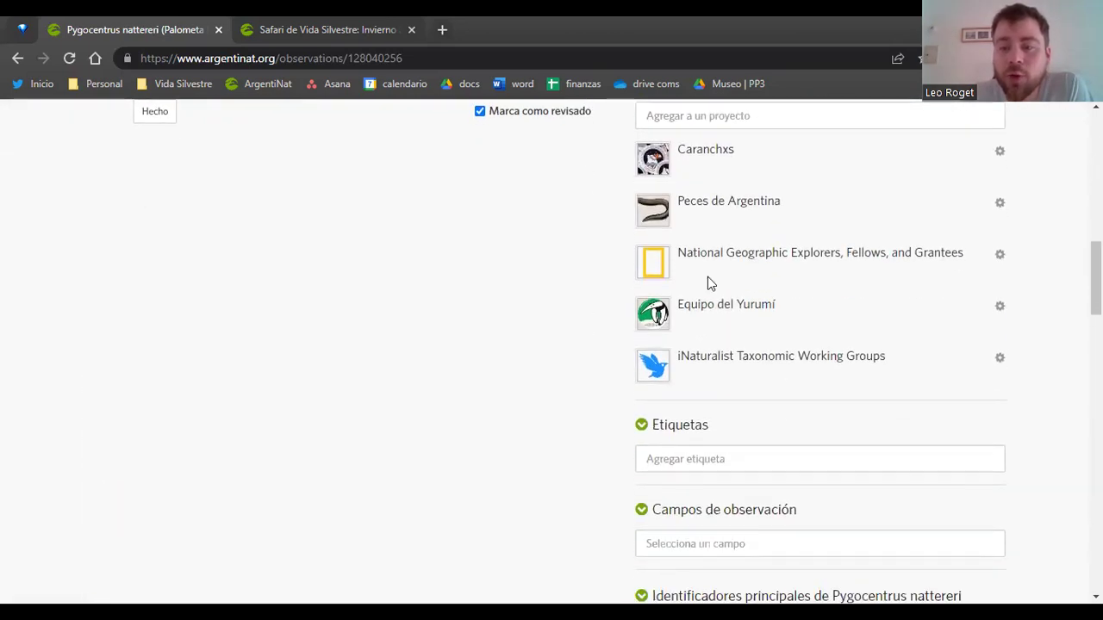
{"action": "left_click", "coordinate": [716, 210]}
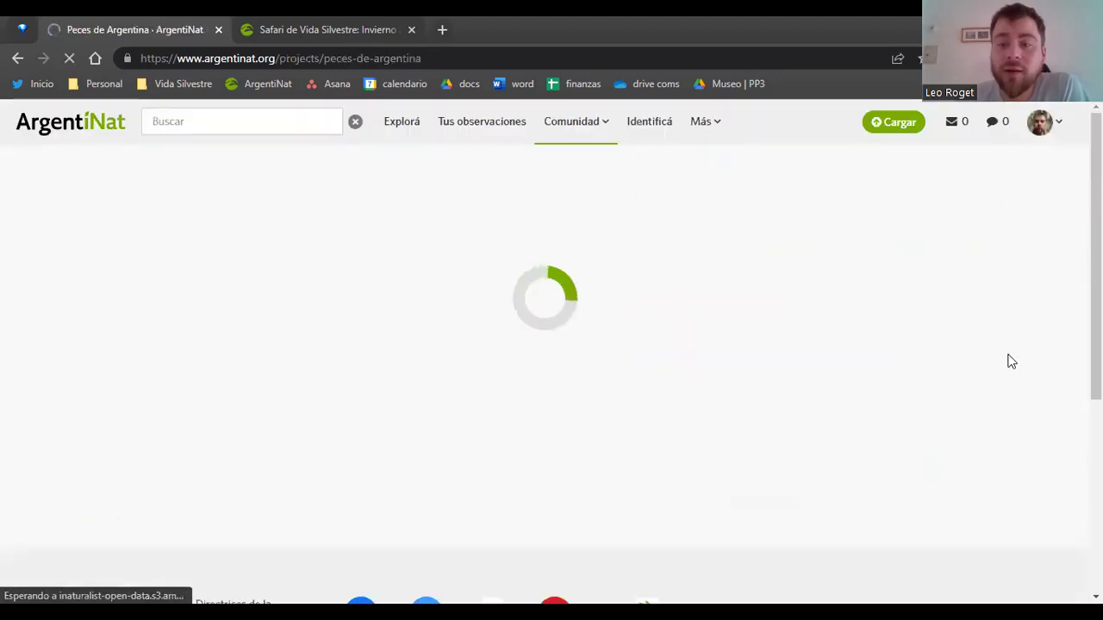